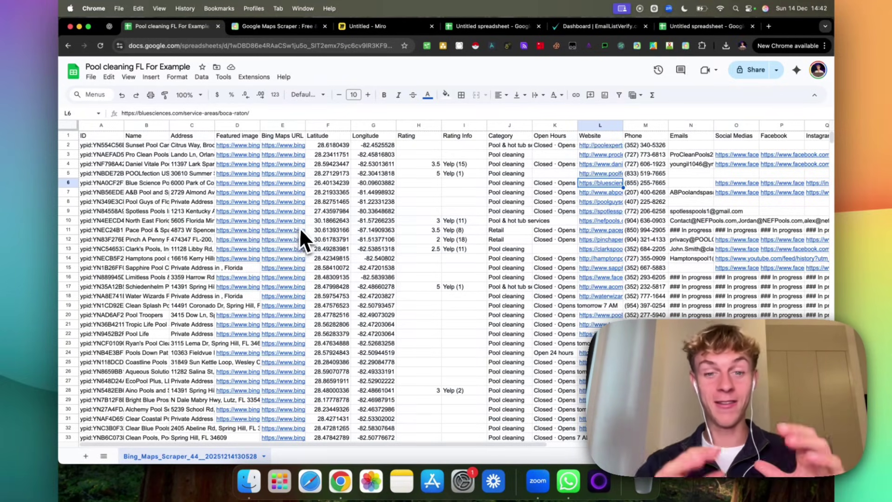
Switch from the Pool cleaning FL For Example sheet to the Maps Scraper website
{"action": "mouse_move", "coordinate": [303, 230]}
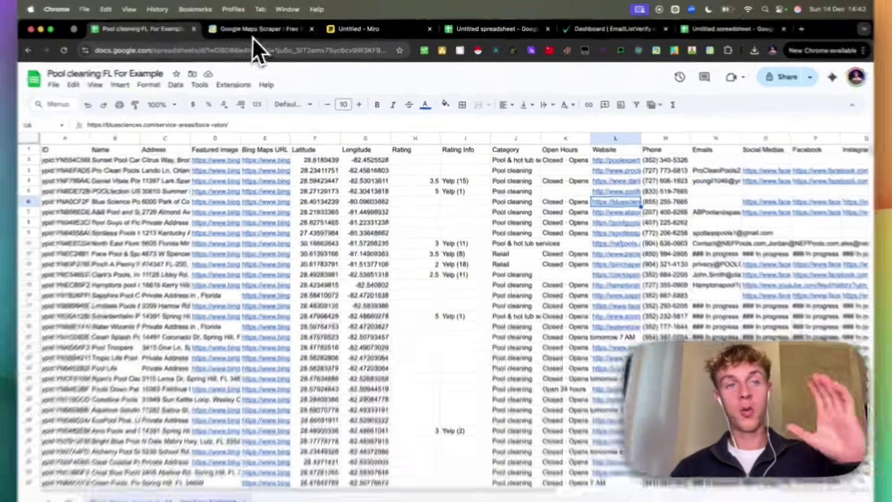
{"action": "left_click", "coordinate": [271, 30]}
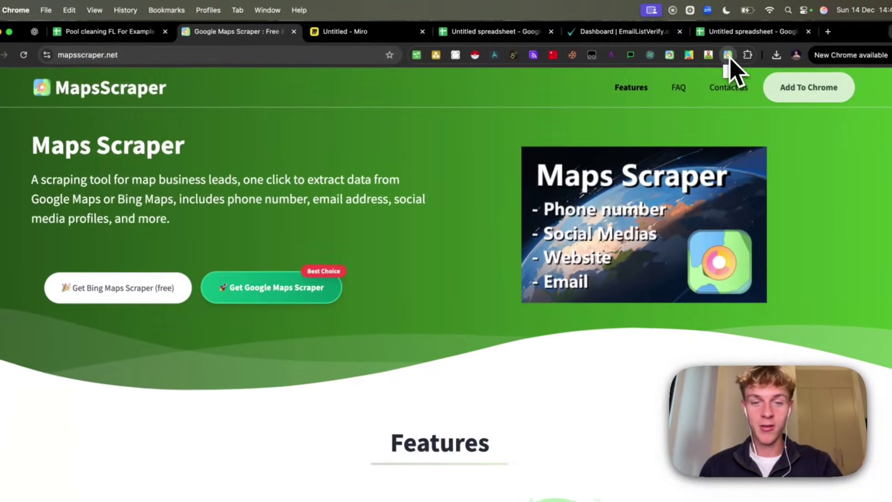
Launch the Maps Scraper extension so Bing Maps opens in a new tab with the scraper loaded
{"action": "left_click", "coordinate": [686, 47]}
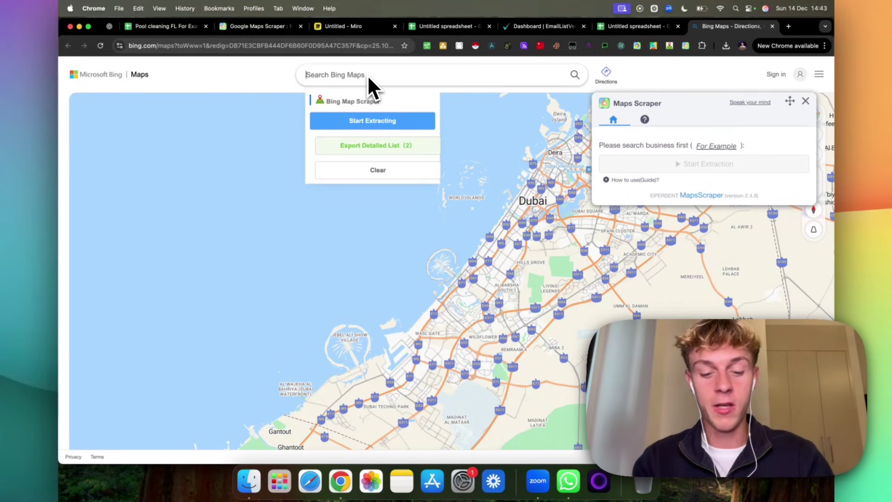
Search Bing Maps for 'pool cleaning florida' and scroll through the listed businesses
{"action": "type", "text": "pool clea"}
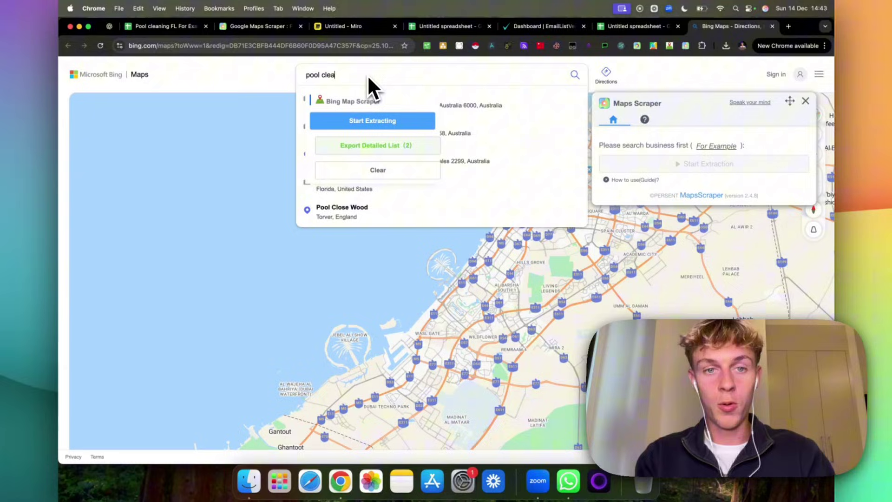
{"action": "type", "text": "ning florida"}
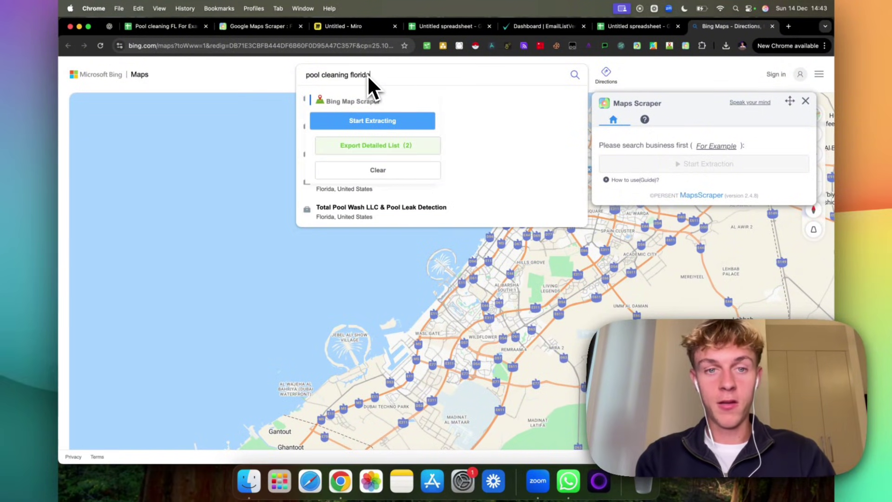
{"action": "key", "text": "Return"}
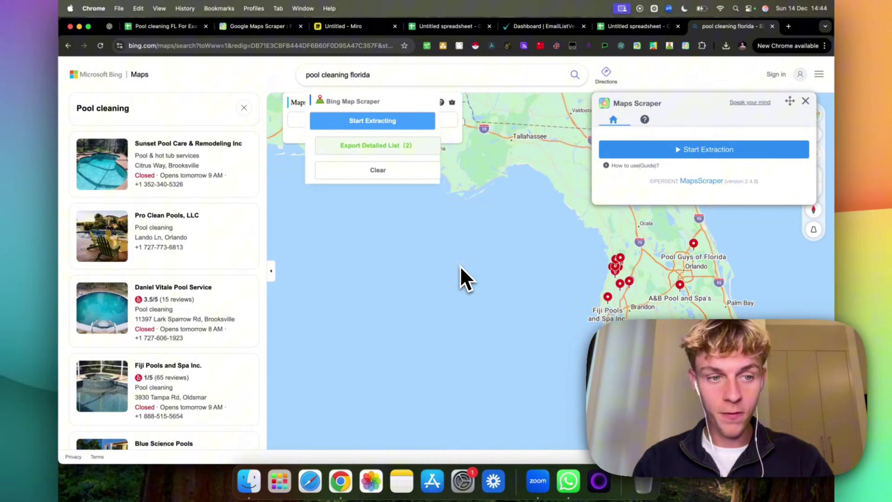
{"action": "scroll", "coordinate": [175, 346], "scroll_direction": "down", "scroll_amount": 5}
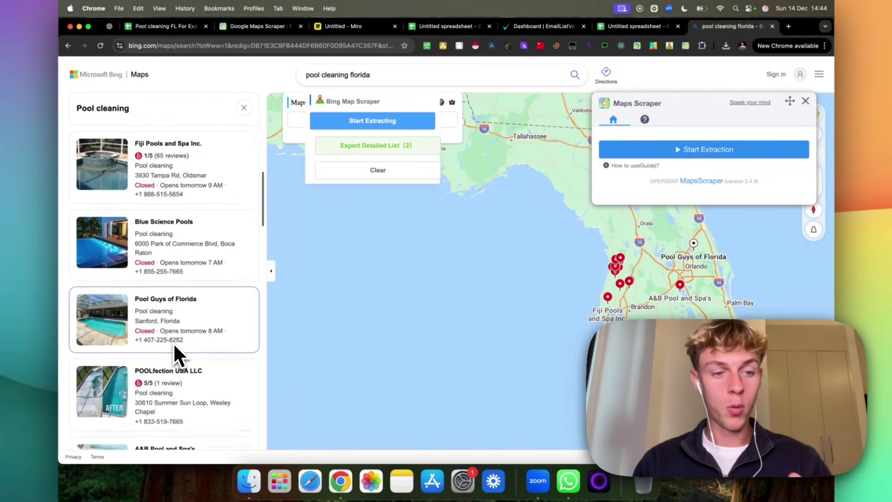
{"action": "scroll", "coordinate": [174, 347], "scroll_direction": "down", "scroll_amount": 5}
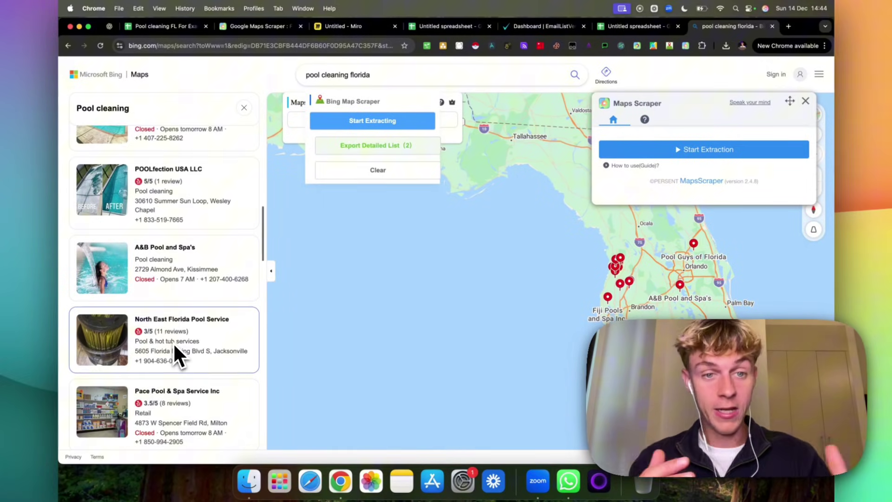
{"action": "scroll", "coordinate": [175, 347], "scroll_direction": "down", "scroll_amount": 1}
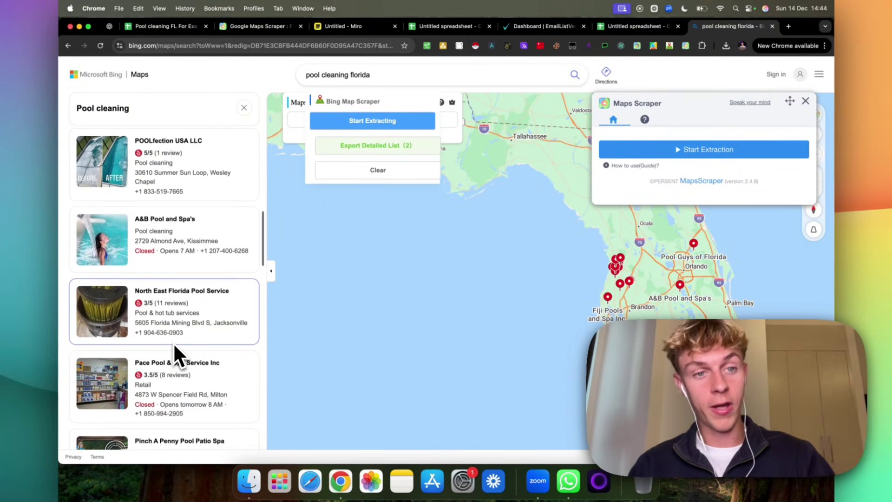
{"action": "scroll", "coordinate": [175, 348], "scroll_direction": "down", "scroll_amount": 10}
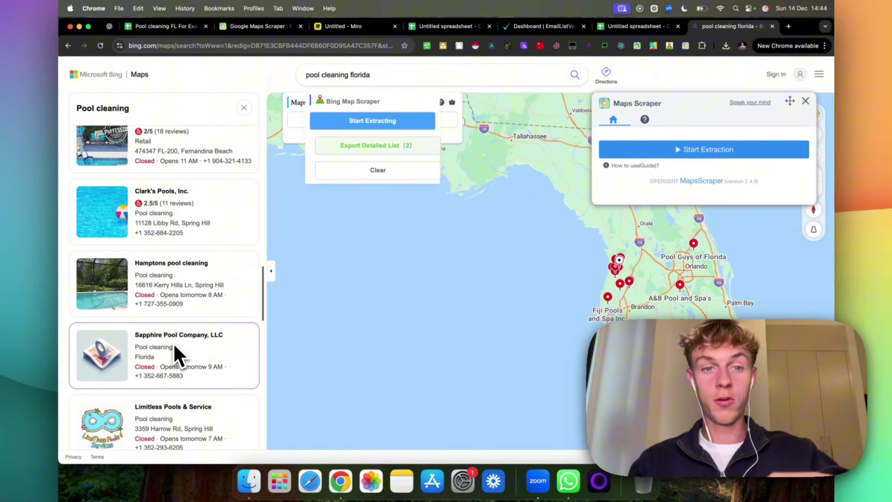
{"action": "scroll", "coordinate": [176, 355], "scroll_direction": "down", "scroll_amount": 4}
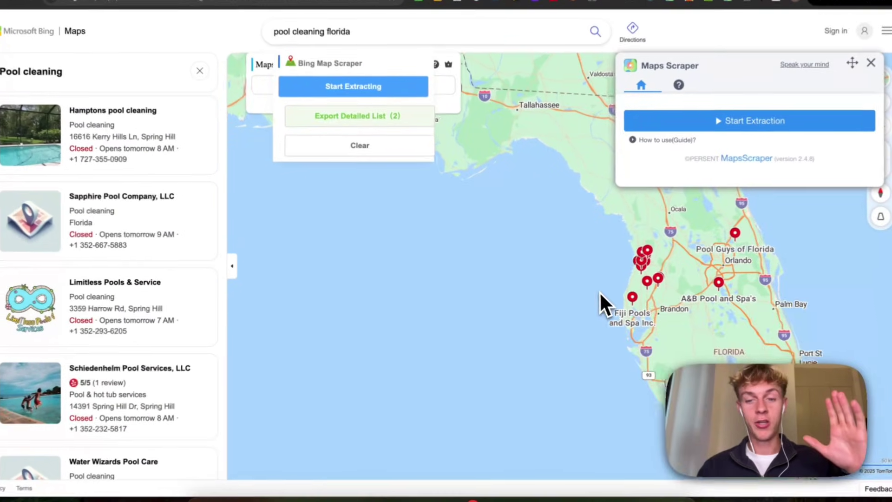
Pan the map over Florida and rerun the 'pool cleaning florida' search
{"action": "left_click_drag", "start_coordinate": [577, 297], "coordinate": [504, 419]}
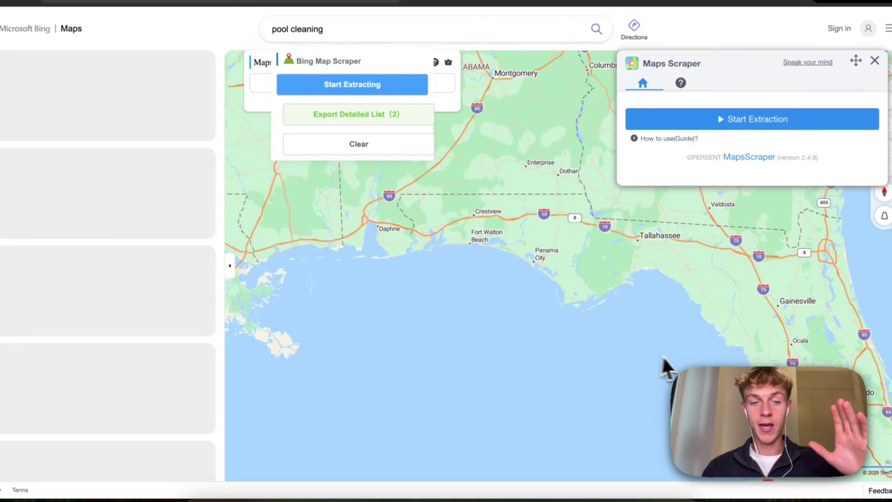
{"action": "left_click_drag", "start_coordinate": [667, 369], "coordinate": [331, 213]}
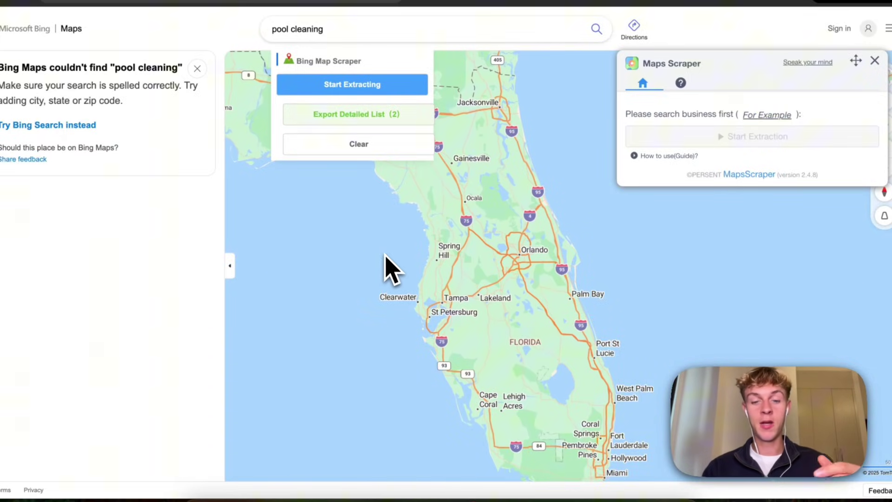
{"action": "left_click_drag", "start_coordinate": [470, 332], "coordinate": [475, 279]}
{"action": "left_click", "coordinate": [382, 29]}
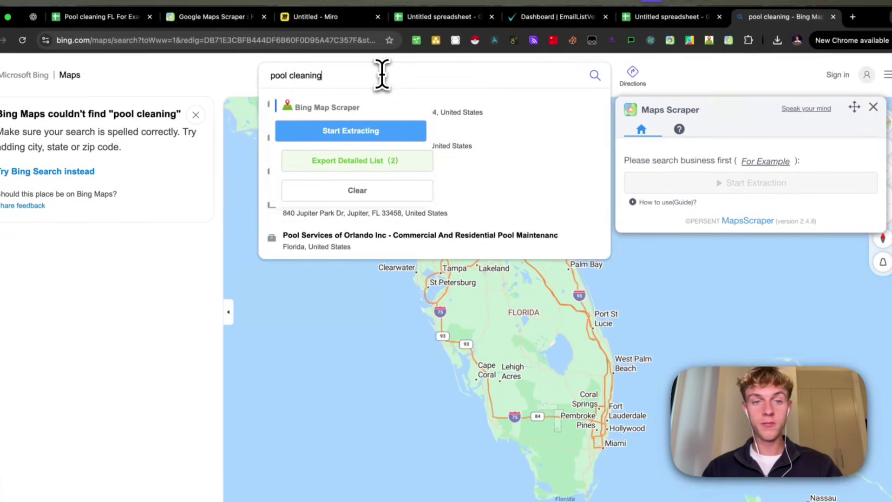
{"action": "type", "text": "florida"}
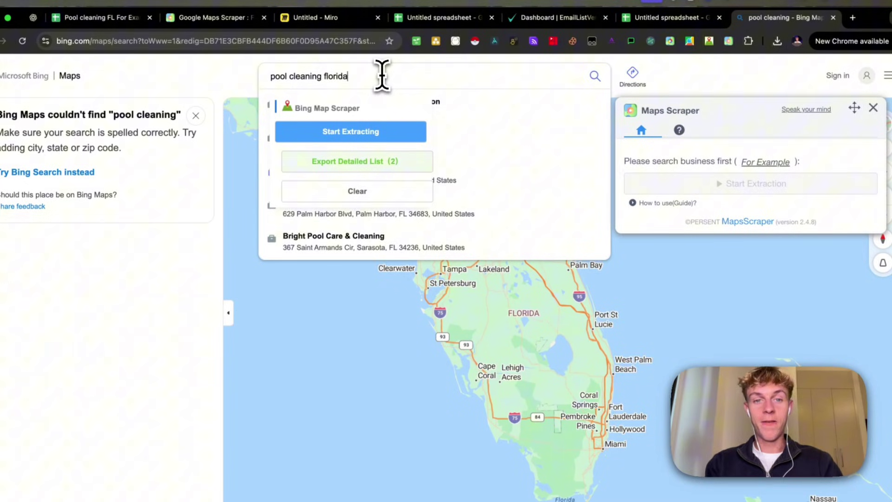
{"action": "key", "text": "Return"}
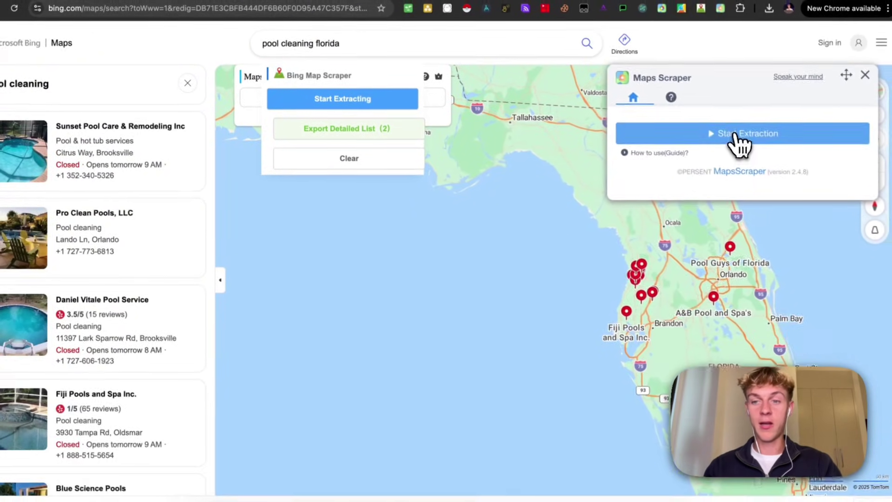
Start lead extraction, dismiss the rating request, and pan the map to pick up more businesses
{"action": "left_click", "coordinate": [738, 168]}
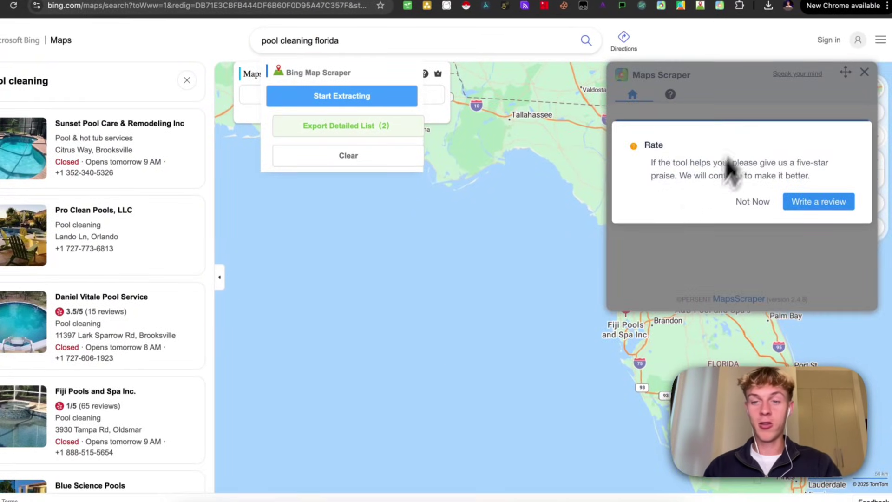
{"action": "left_click", "coordinate": [749, 210]}
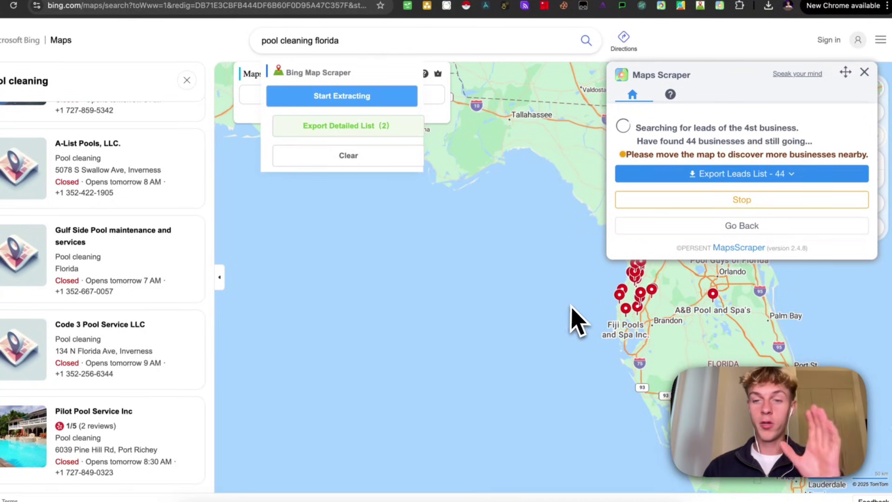
{"action": "left_click_drag", "start_coordinate": [627, 155], "coordinate": [687, 155]}
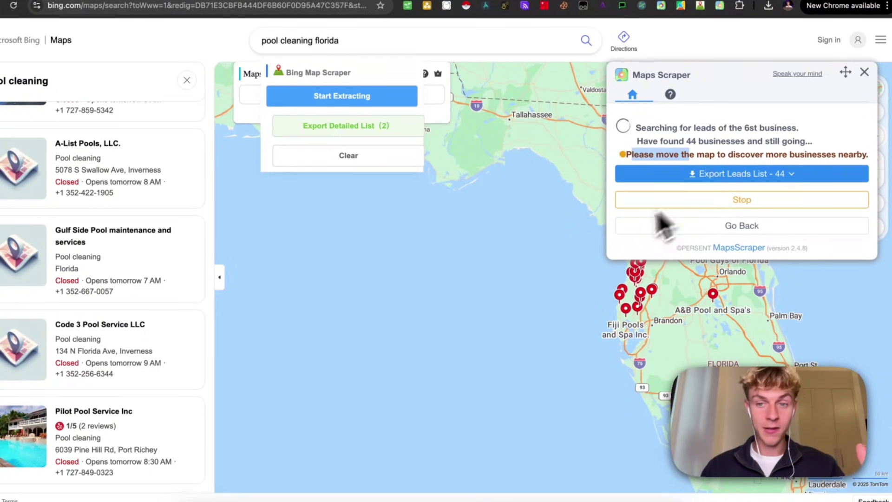
{"action": "left_click_drag", "start_coordinate": [508, 274], "coordinate": [420, 365]}
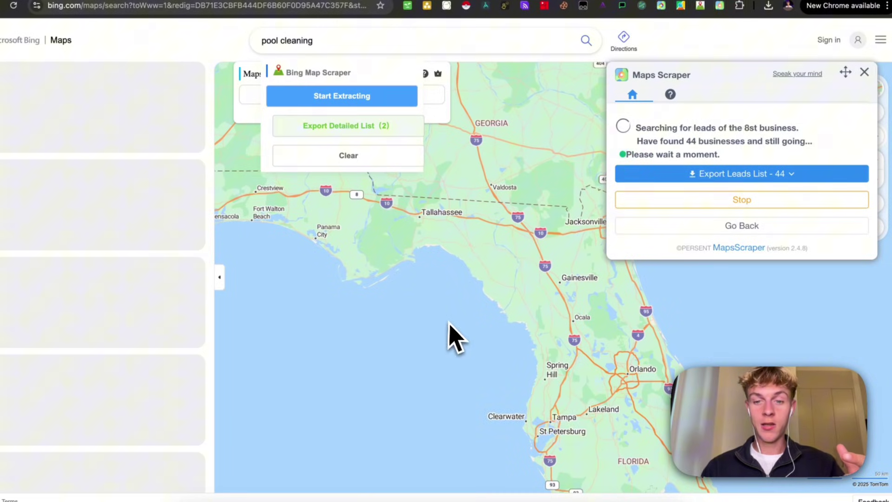
{"action": "left_click_drag", "start_coordinate": [455, 323], "coordinate": [606, 324]}
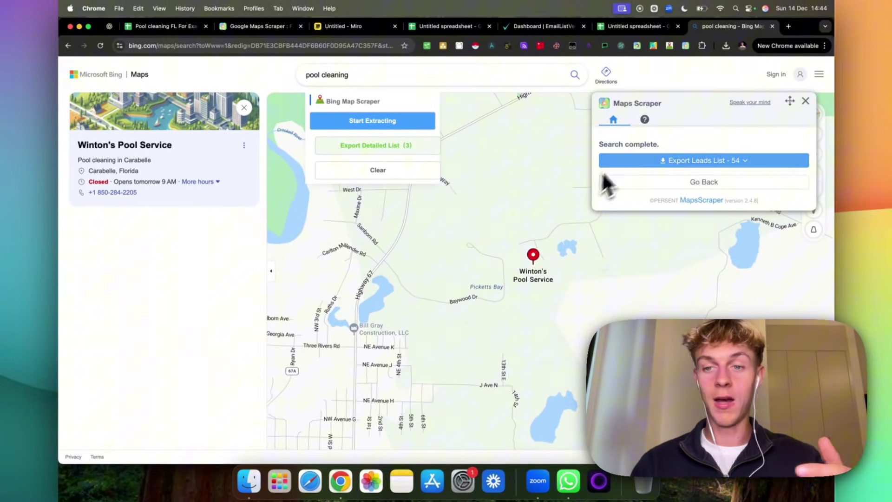
Download the 54 scraped leads as CSV and return to the Pool cleaning FL For Example sheet
{"action": "left_click", "coordinate": [695, 159]}
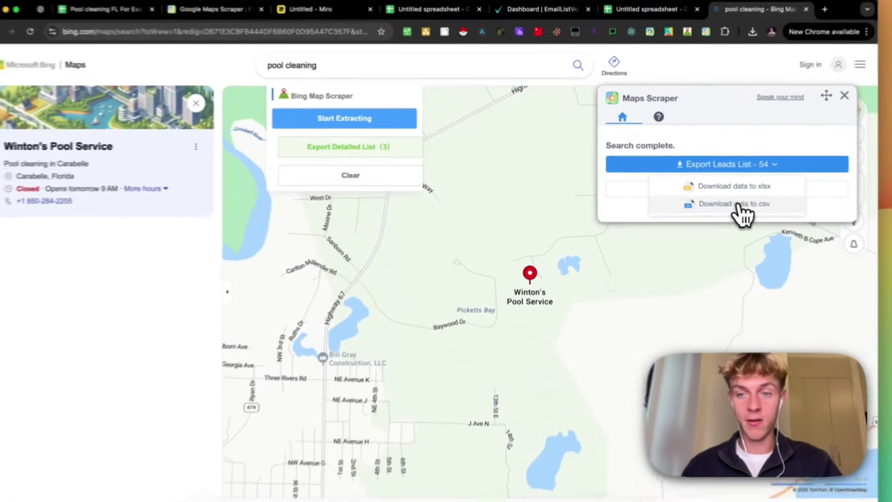
{"action": "left_click", "coordinate": [713, 195]}
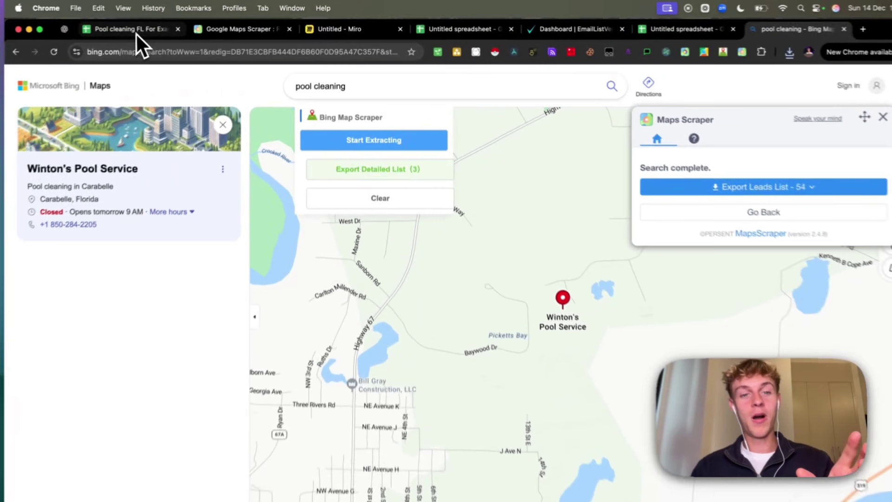
{"action": "left_click", "coordinate": [168, 26]}
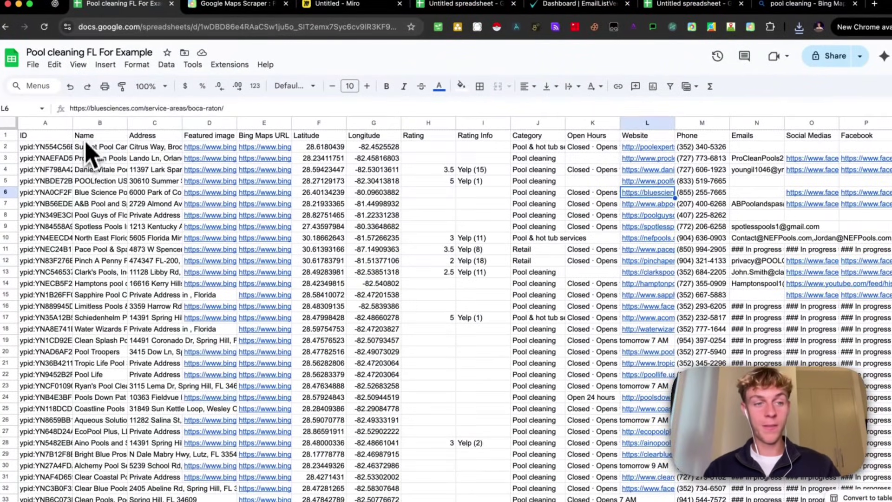
Review the Address, Bing Maps URL, Rating and Emails columns plus an email list and category cell
{"action": "left_click_drag", "start_coordinate": [89, 151], "coordinate": [85, 193]}
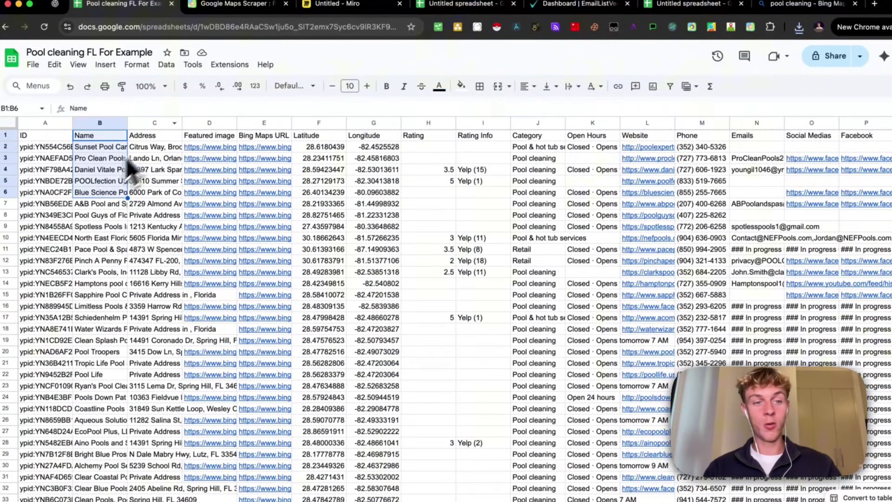
{"action": "left_click_drag", "start_coordinate": [144, 135], "coordinate": [184, 230]}
{"action": "left_click_drag", "start_coordinate": [258, 135], "coordinate": [264, 260]}
{"action": "left_click_drag", "start_coordinate": [456, 134], "coordinate": [434, 233]}
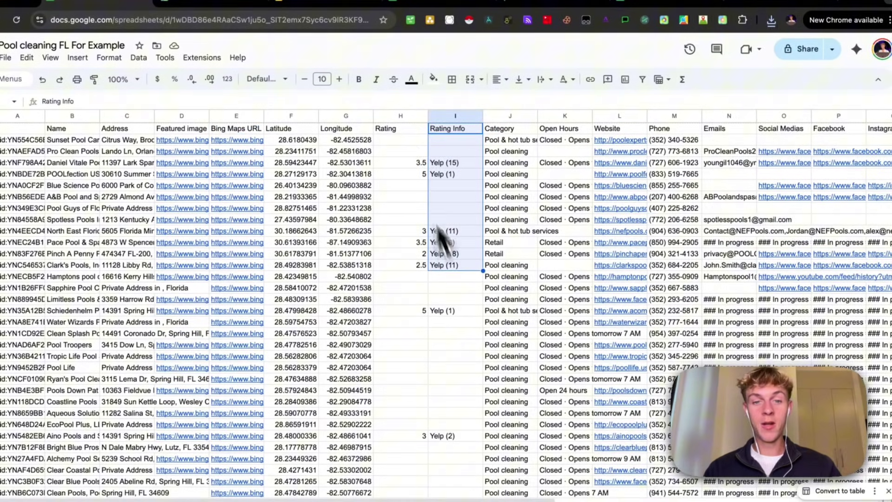
{"action": "left_click_drag", "start_coordinate": [401, 131], "coordinate": [404, 315]}
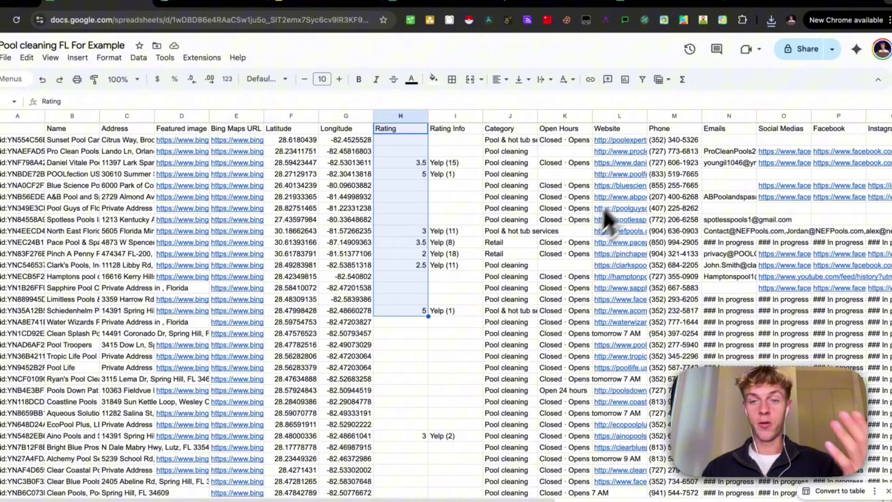
{"action": "left_click_drag", "start_coordinate": [620, 131], "coordinate": [632, 218]}
{"action": "left_click_drag", "start_coordinate": [711, 130], "coordinate": [733, 260]}
{"action": "left_click", "coordinate": [728, 266]}
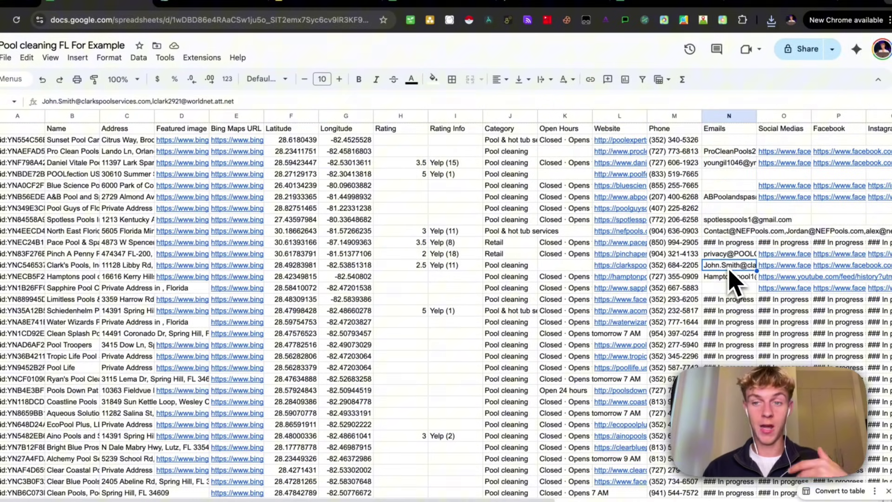
{"action": "left_click", "coordinate": [522, 232]}
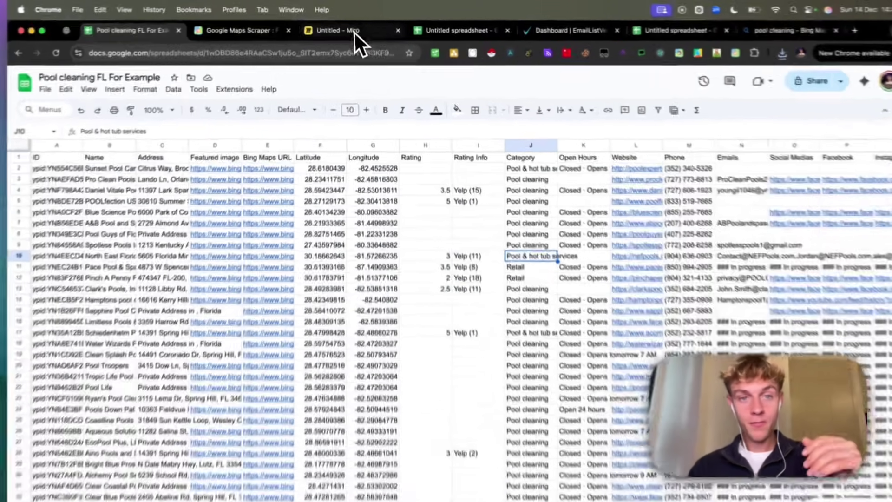
Switch to the Free Scraping For Local Businesses Miro board and scroll over its sources
{"action": "left_click", "coordinate": [357, 26]}
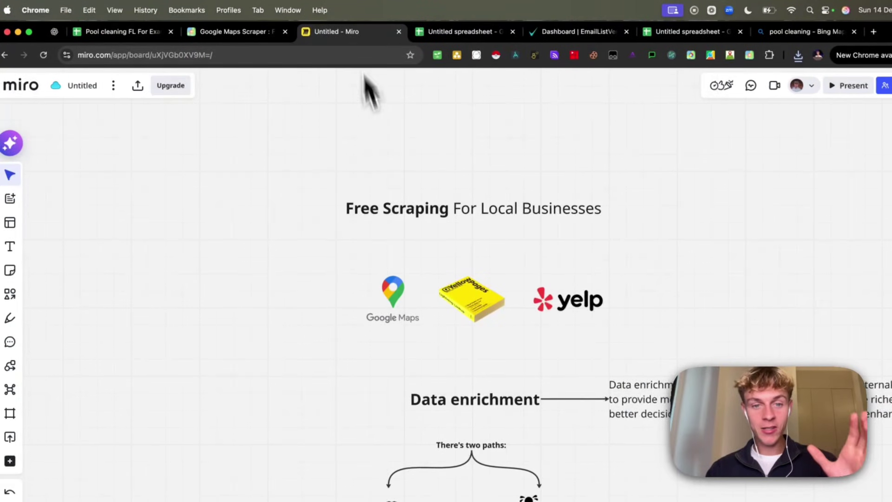
{"action": "scroll", "coordinate": [392, 209], "scroll_direction": "down", "scroll_amount": 2}
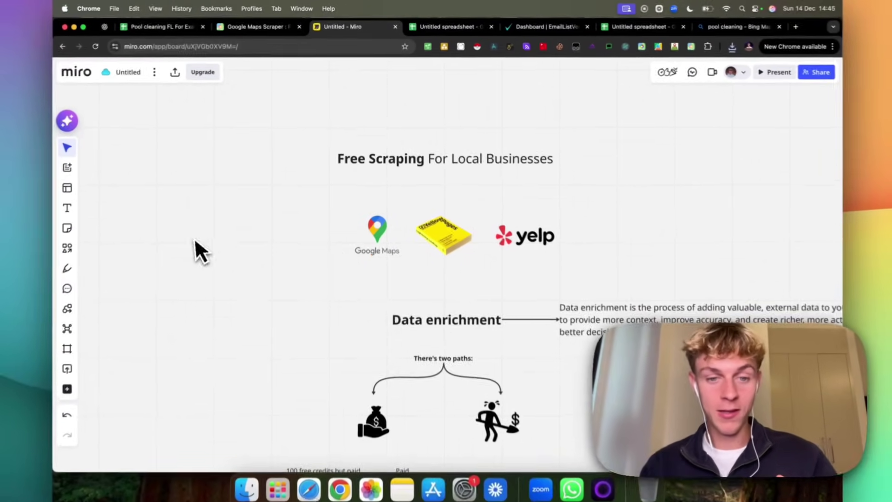
{"action": "scroll", "coordinate": [368, 297], "scroll_direction": "up", "scroll_amount": 3}
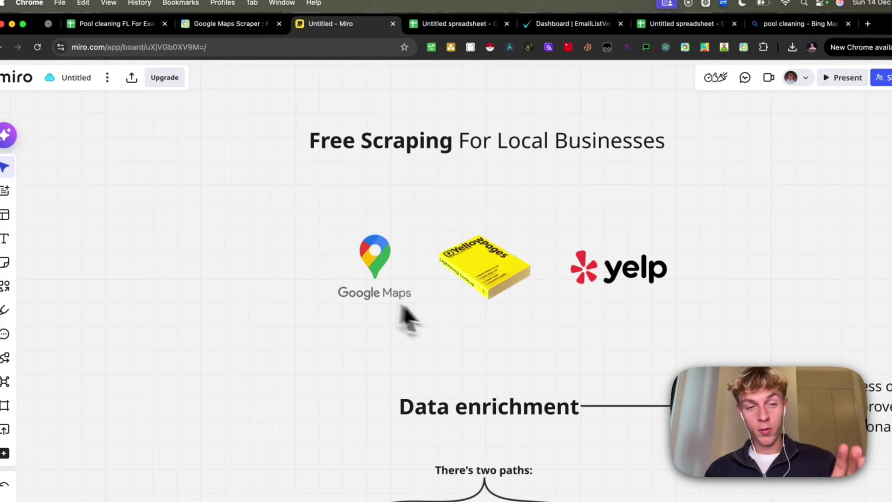
Check the Owner Email column S in the Untitled spreadsheet, then open the Pool cleaning FL For Example sheet
{"action": "left_click", "coordinate": [454, 25]}
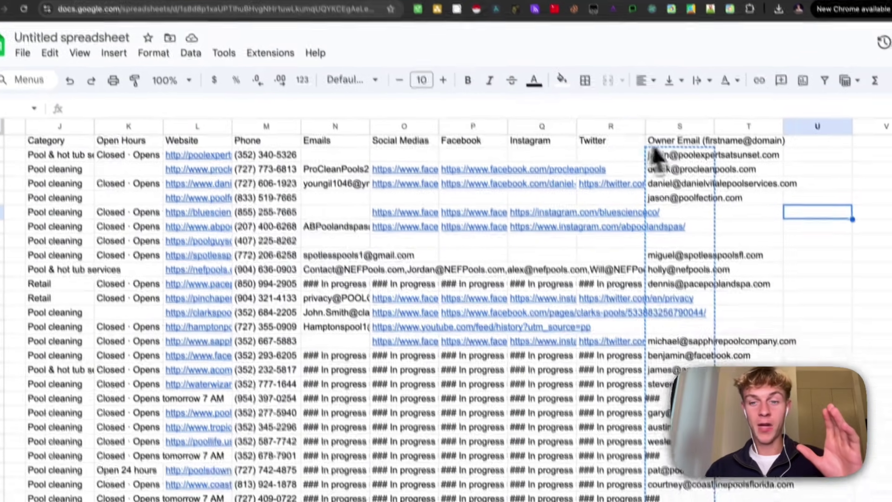
{"action": "left_click", "coordinate": [669, 180]}
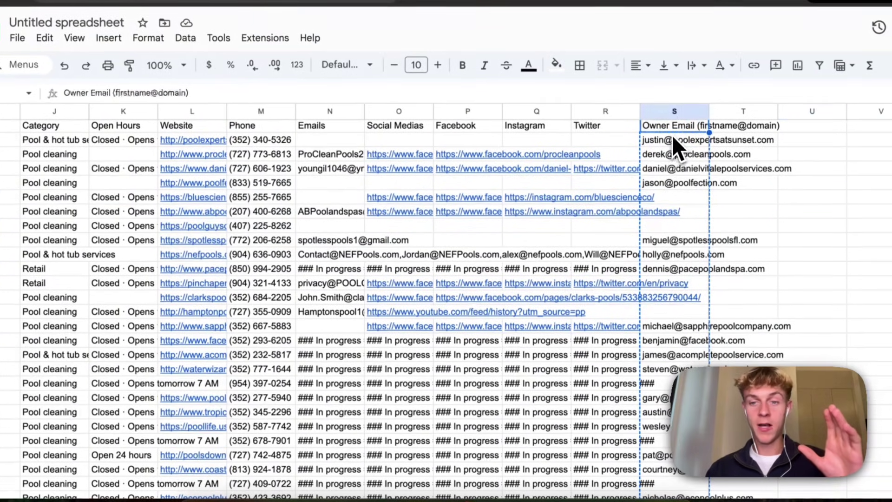
{"action": "left_click", "coordinate": [666, 339], "text": "shift"}
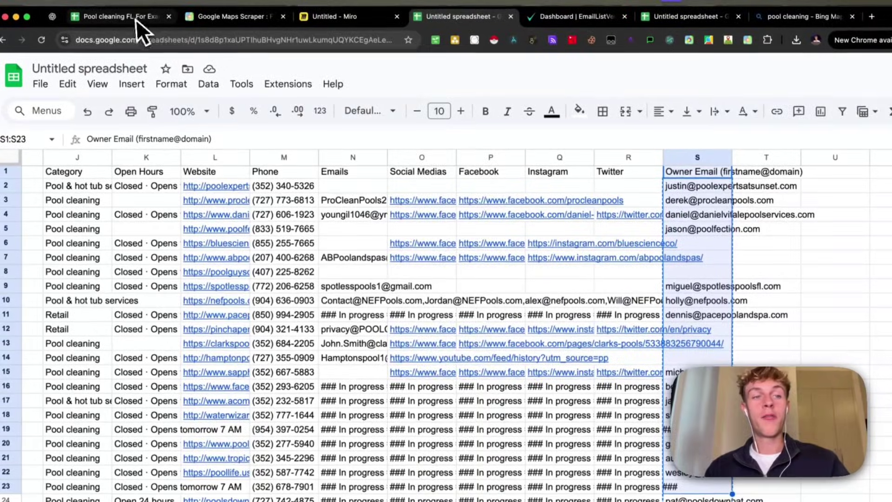
{"action": "left_click", "coordinate": [134, 16]}
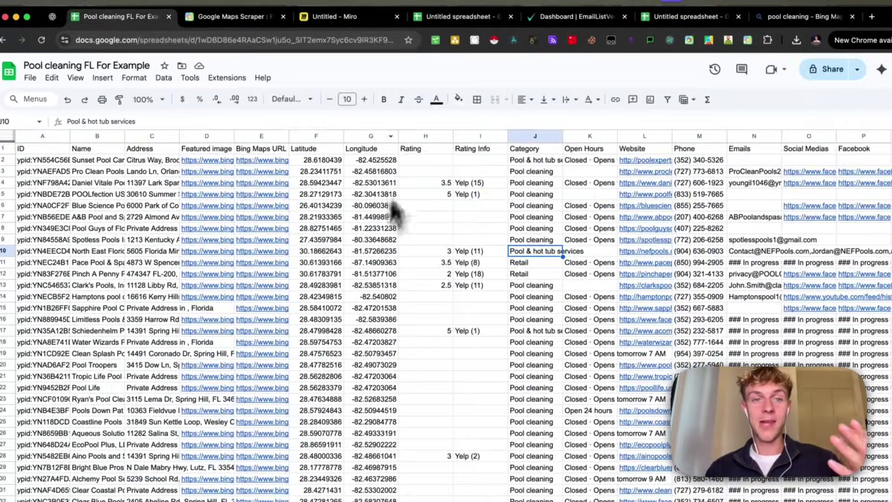
Back on the Miro board, highlight the personalized marketing phrase in the data enrichment definition
{"action": "left_click", "coordinate": [353, 18]}
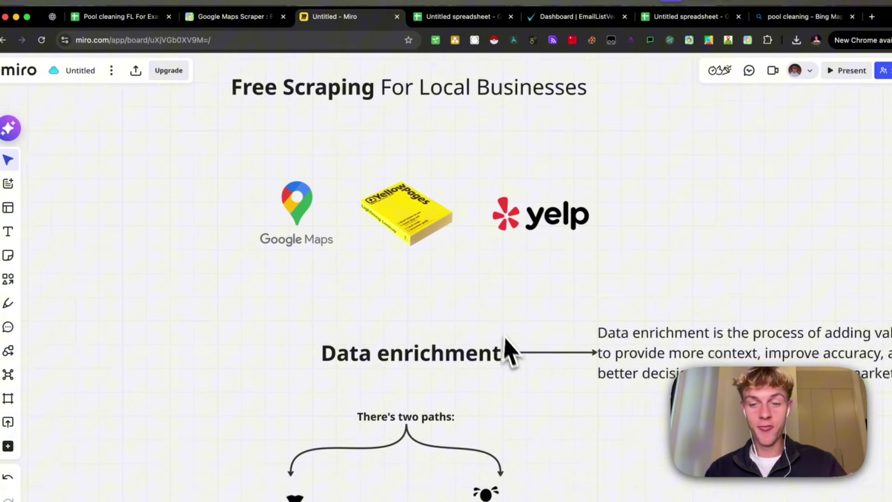
{"action": "scroll", "coordinate": [506, 347], "scroll_direction": "right", "scroll_amount": 10}
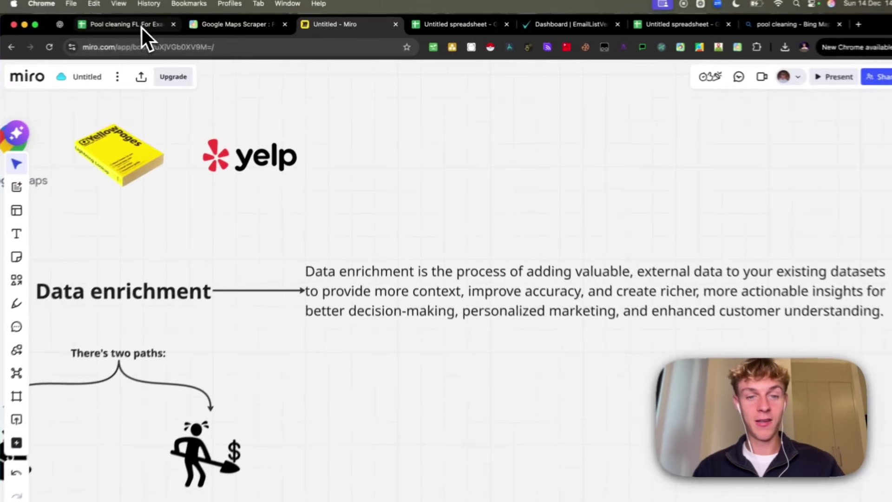
{"action": "left_click", "coordinate": [141, 28]}
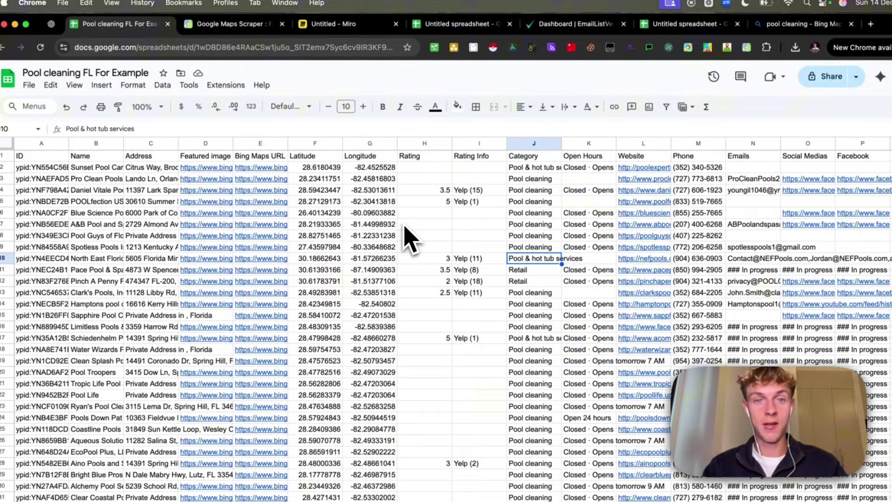
{"action": "left_click", "coordinate": [345, 29]}
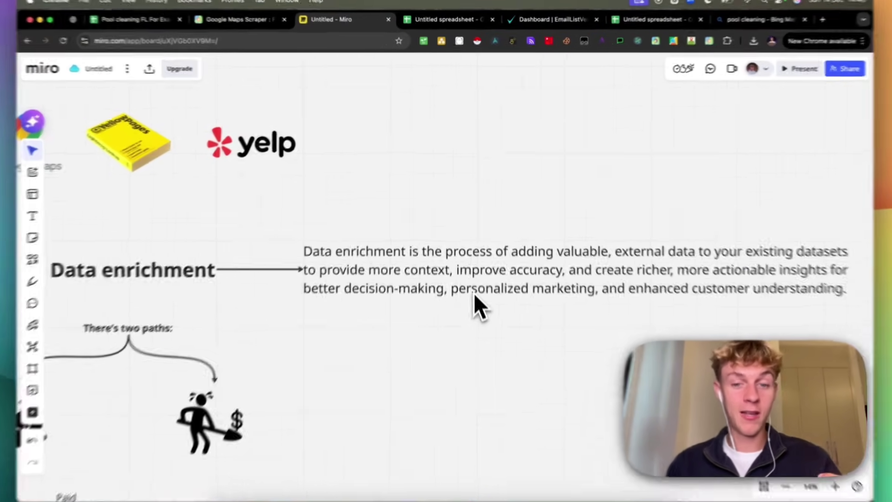
{"action": "left_click", "coordinate": [471, 271]}
{"action": "left_click_drag", "start_coordinate": [450, 307], "coordinate": [599, 306]}
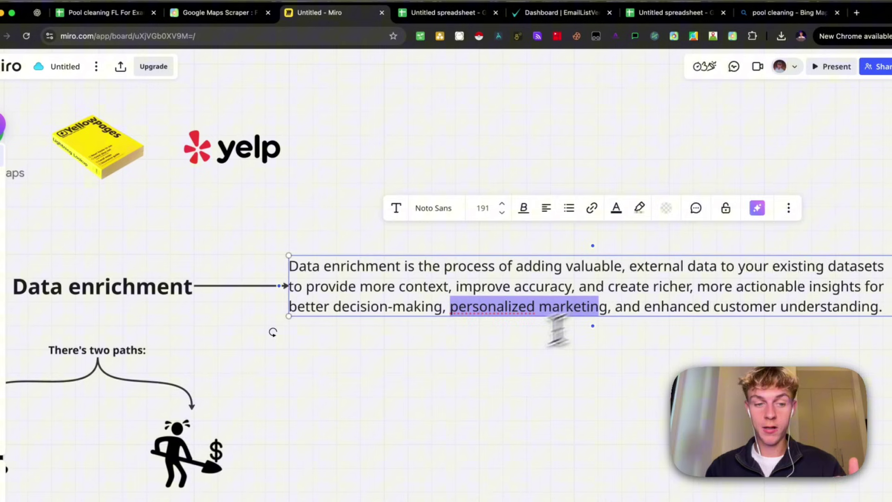
{"action": "left_click", "coordinate": [471, 368]}
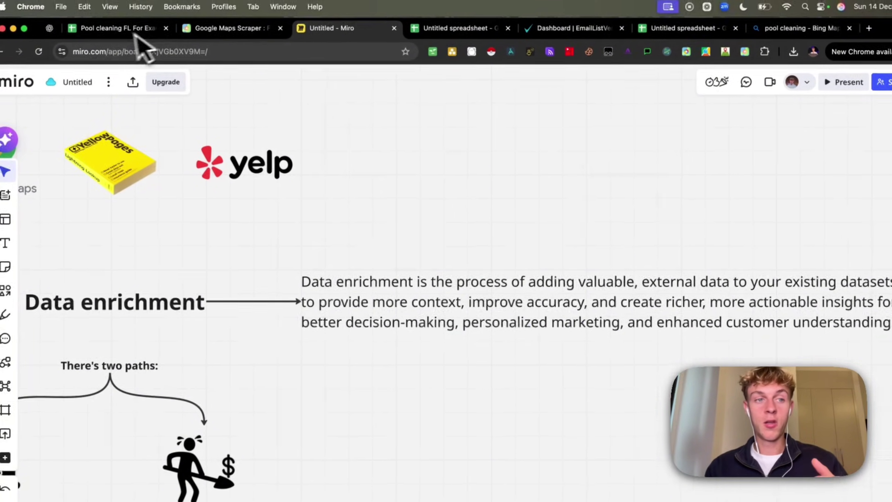
Compare with the leads sheet, then pan around the Miro board's data enrichment section
{"action": "left_click", "coordinate": [134, 28]}
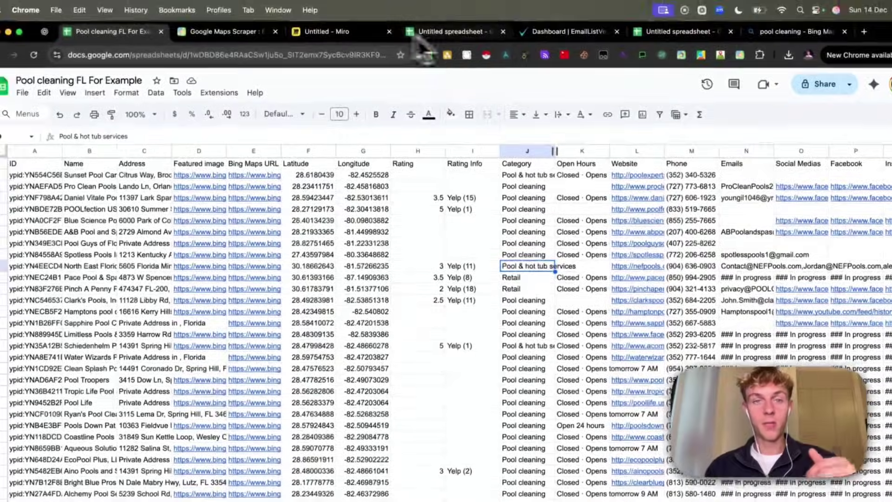
{"action": "left_click", "coordinate": [333, 32]}
{"action": "scroll", "coordinate": [419, 235], "scroll_direction": "up", "scroll_amount": 5}
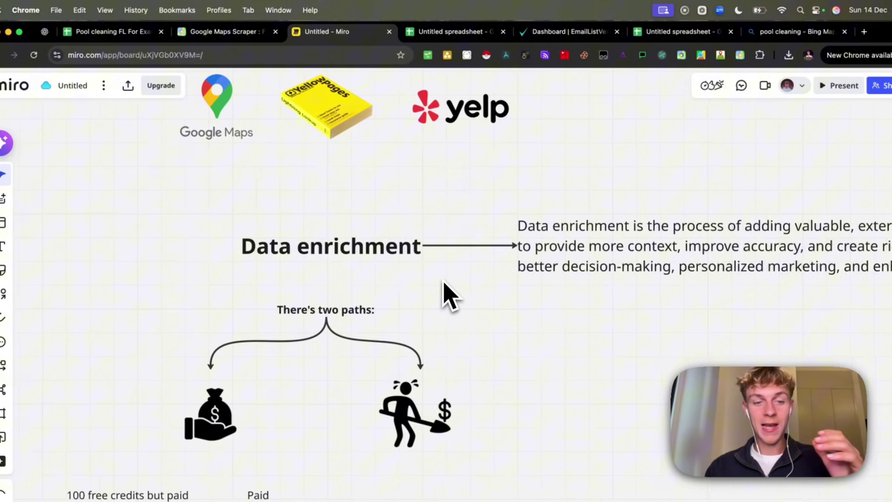
{"action": "scroll", "coordinate": [444, 283], "scroll_direction": "up", "scroll_amount": 3}
{"action": "scroll", "coordinate": [445, 293], "scroll_direction": "down", "scroll_amount": 2}
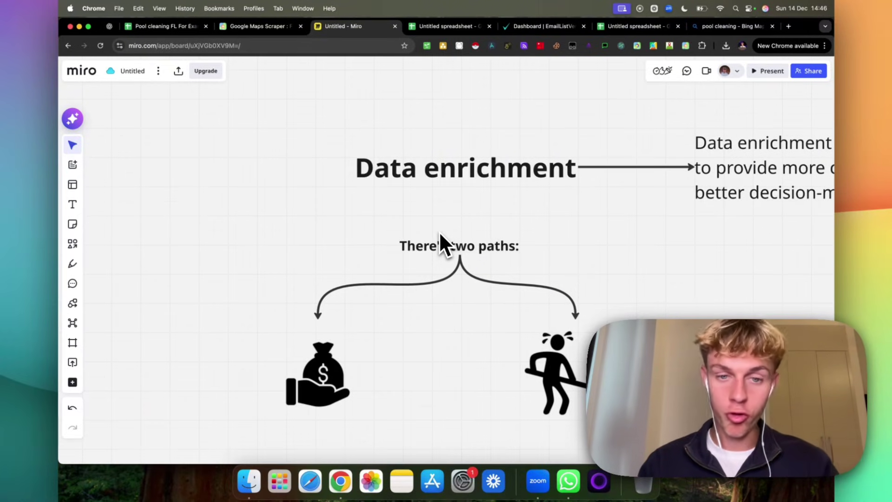
{"action": "scroll", "coordinate": [425, 314], "scroll_direction": "down", "scroll_amount": 5}
{"action": "scroll", "coordinate": [426, 314], "scroll_direction": "left", "scroll_amount": 5}
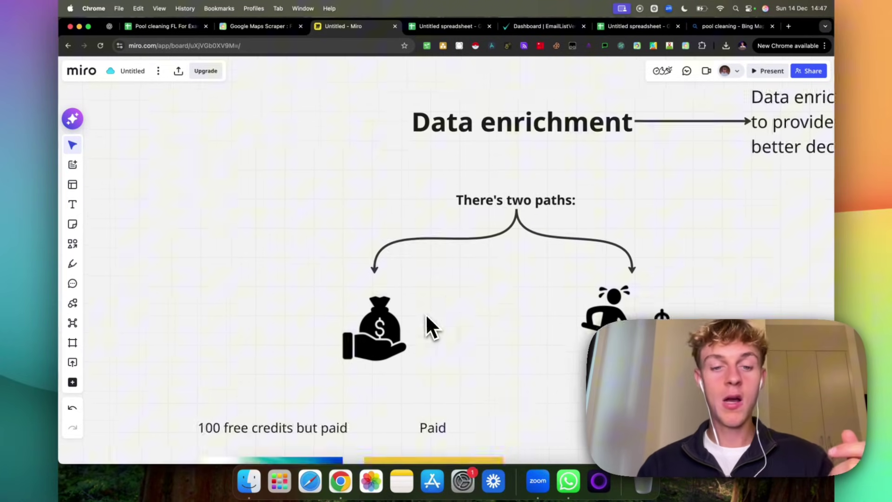
{"action": "scroll", "coordinate": [427, 316], "scroll_direction": "down", "scroll_amount": 2}
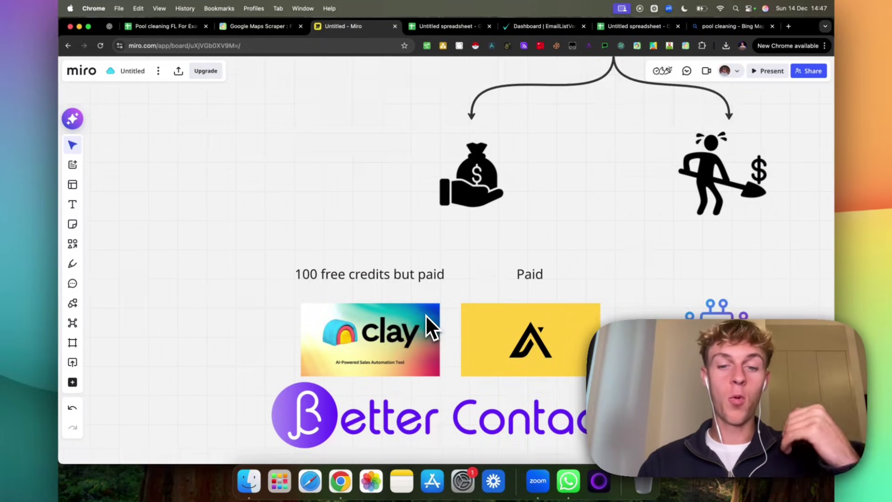
{"action": "scroll", "coordinate": [426, 314], "scroll_direction": "down", "scroll_amount": 1}
{"action": "scroll", "coordinate": [426, 314], "scroll_direction": "left", "scroll_amount": 1}
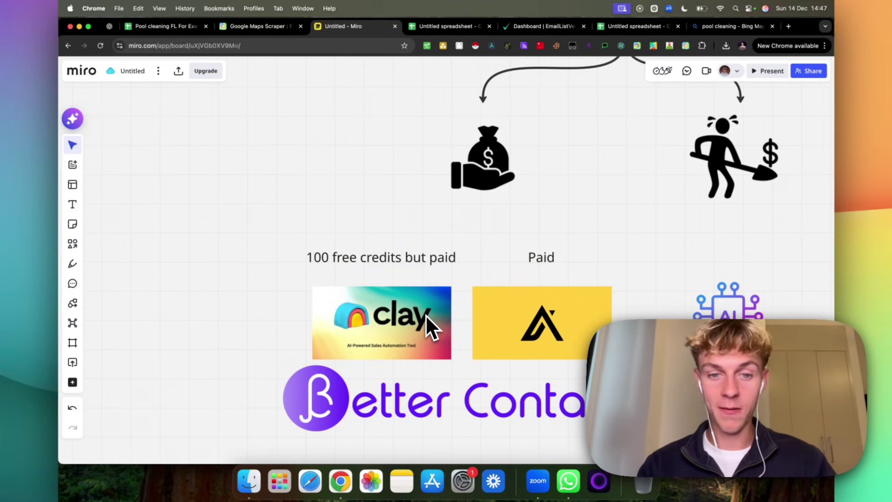
{"action": "scroll", "coordinate": [351, 256], "scroll_direction": "up", "scroll_amount": 15}
{"action": "scroll", "coordinate": [351, 255], "scroll_direction": "right", "scroll_amount": 5}
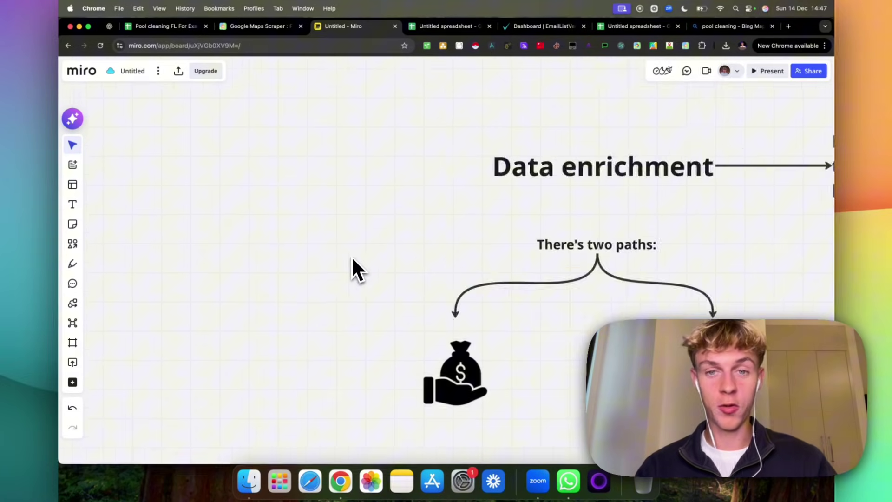
{"action": "scroll", "coordinate": [351, 255], "scroll_direction": "down", "scroll_amount": 2}
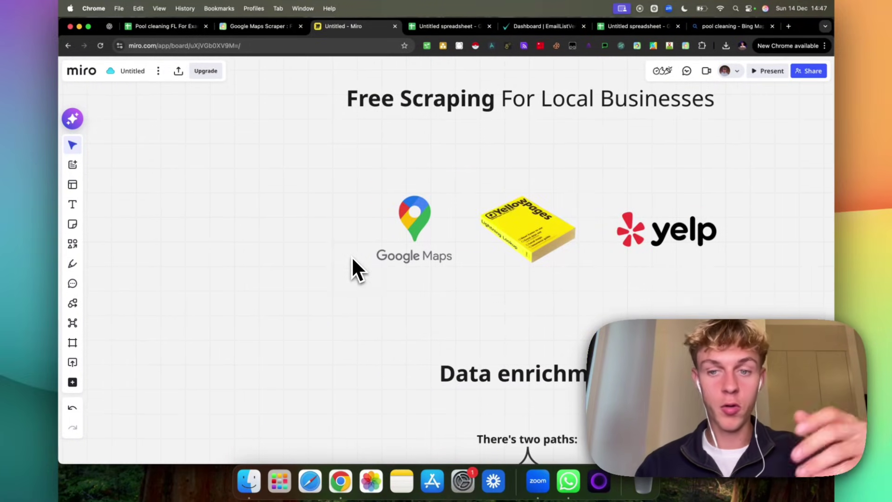
{"action": "scroll", "coordinate": [482, 237], "scroll_direction": "down", "scroll_amount": 10}
{"action": "scroll", "coordinate": [481, 237], "scroll_direction": "left", "scroll_amount": 3}
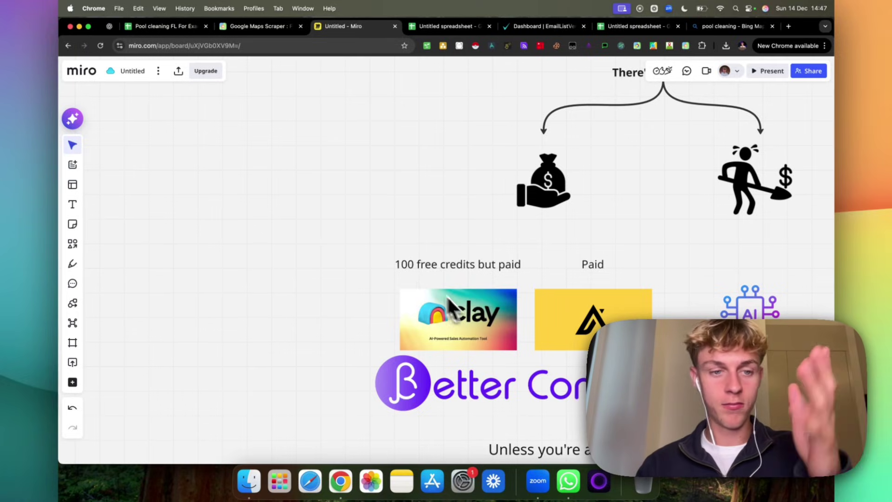
{"action": "scroll", "coordinate": [471, 311], "scroll_direction": "right", "scroll_amount": 3}
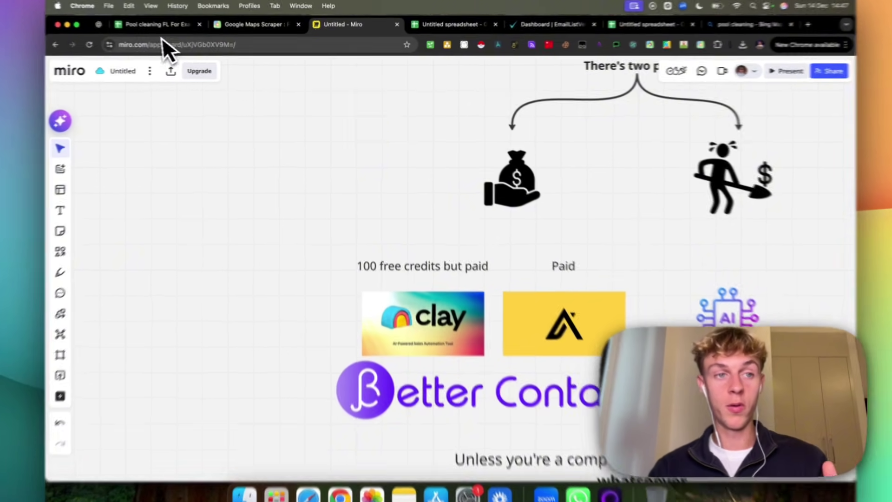
Glance at the leads sheet's menus, then pan the Miro board across the enrichment paths and paid tools
{"action": "left_click", "coordinate": [163, 26]}
{"action": "left_click", "coordinate": [60, 79]}
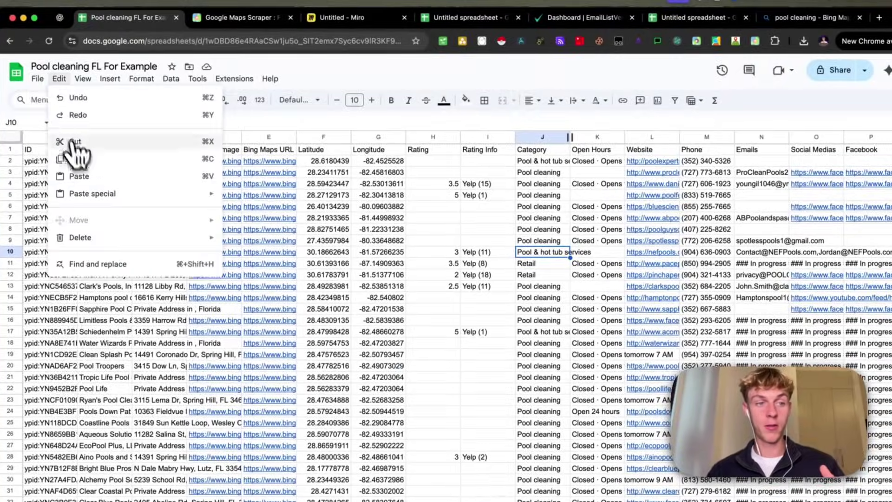
{"action": "mouse_move", "coordinate": [142, 79]}
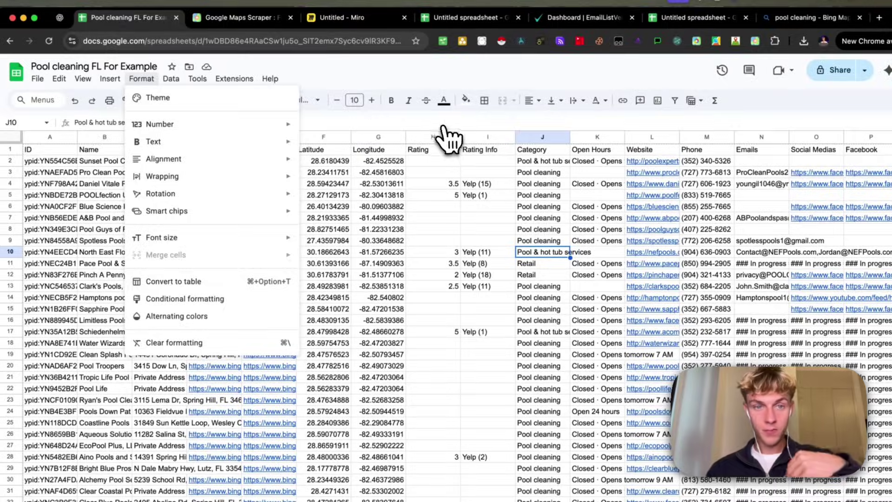
{"action": "left_click", "coordinate": [362, 18]}
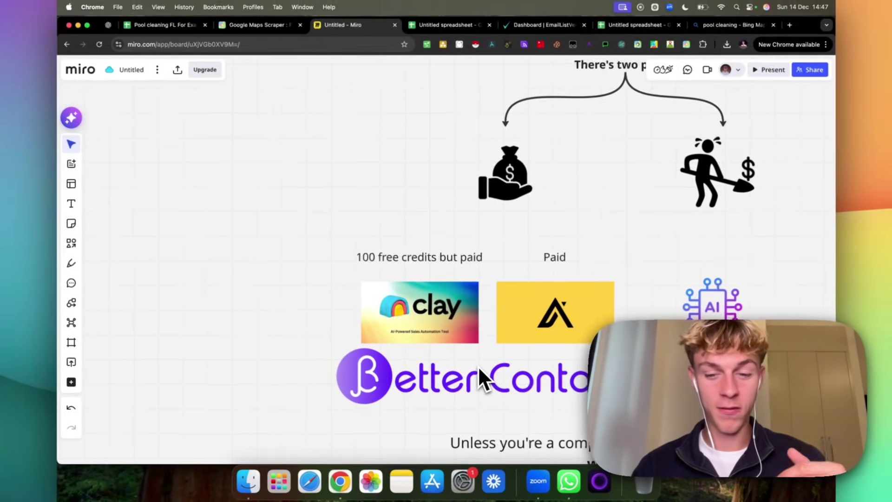
{"action": "scroll", "coordinate": [479, 367], "scroll_direction": "down", "scroll_amount": 2}
{"action": "scroll", "coordinate": [479, 367], "scroll_direction": "up", "scroll_amount": 1}
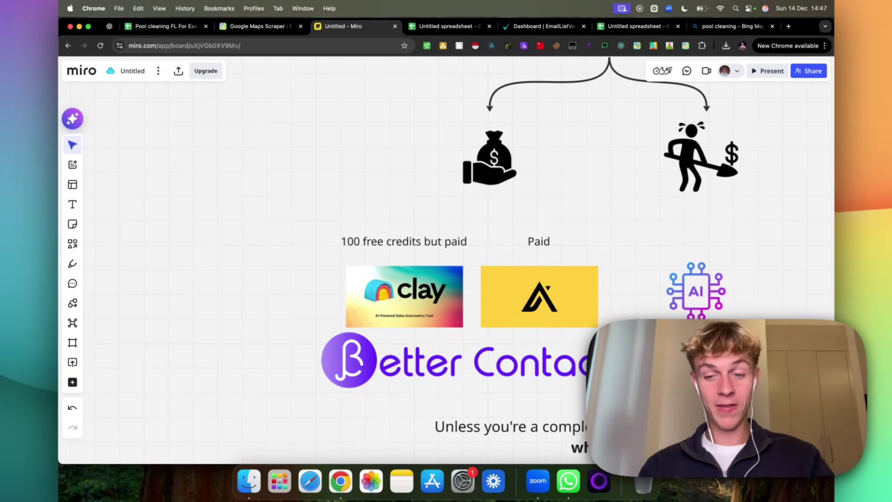
{"action": "scroll", "coordinate": [477, 366], "scroll_direction": "right", "scroll_amount": 2}
{"action": "scroll", "coordinate": [477, 366], "scroll_direction": "down", "scroll_amount": 1}
{"action": "scroll", "coordinate": [446, 260], "scroll_direction": "up", "scroll_amount": 5}
{"action": "scroll", "coordinate": [446, 260], "scroll_direction": "right", "scroll_amount": 3}
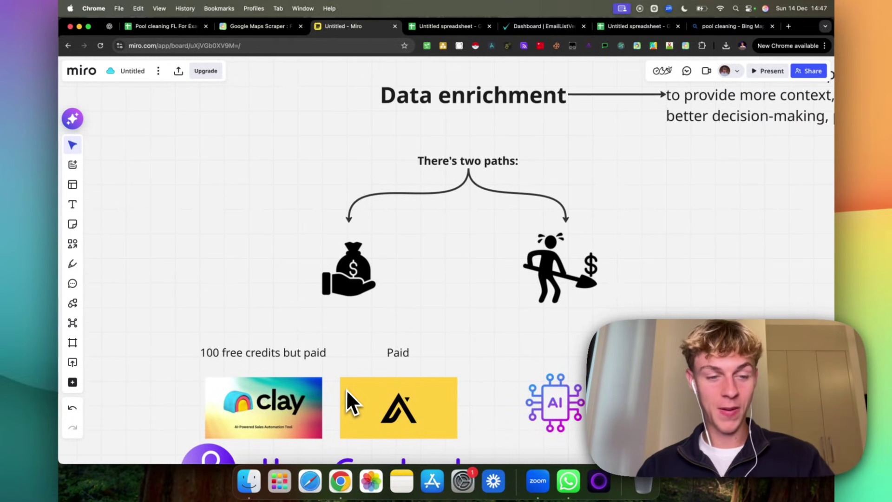
{"action": "scroll", "coordinate": [345, 391], "scroll_direction": "right", "scroll_amount": 3}
{"action": "scroll", "coordinate": [346, 391], "scroll_direction": "down", "scroll_amount": 1}
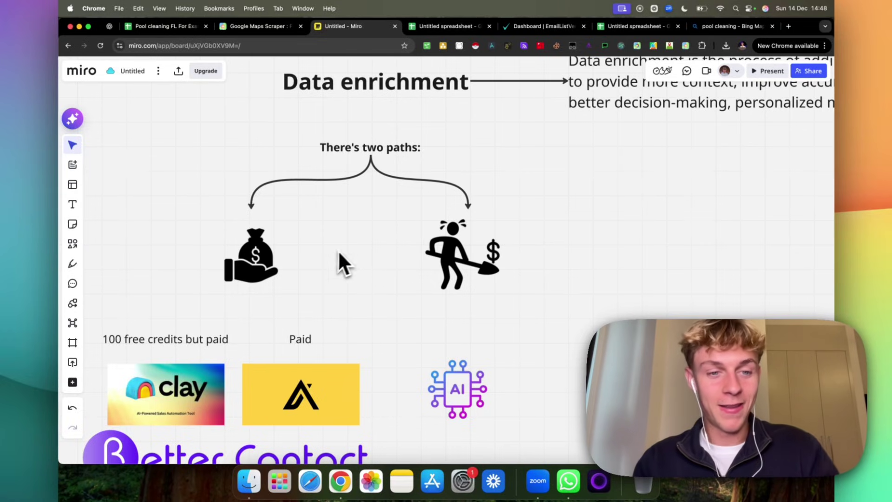
Open the ChatGPT conversation and highlight the prompt asking for the businesses' owner names
{"action": "left_click", "coordinate": [110, 26]}
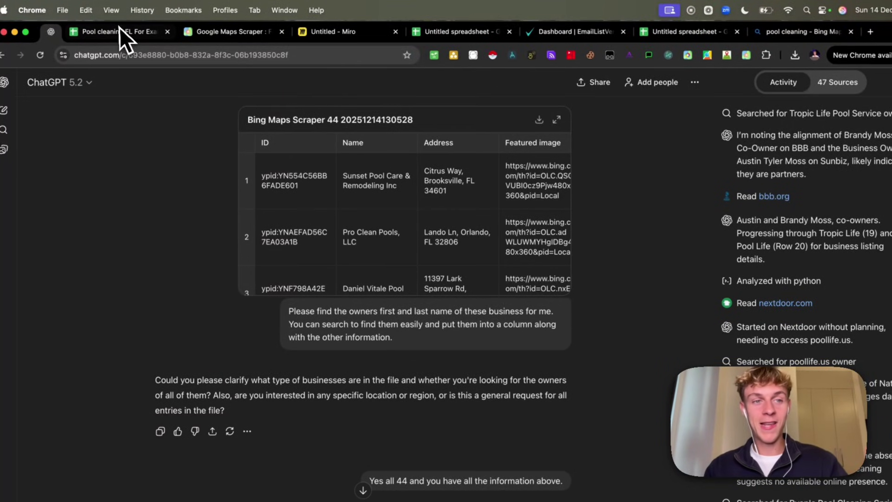
{"action": "left_click", "coordinate": [119, 29]}
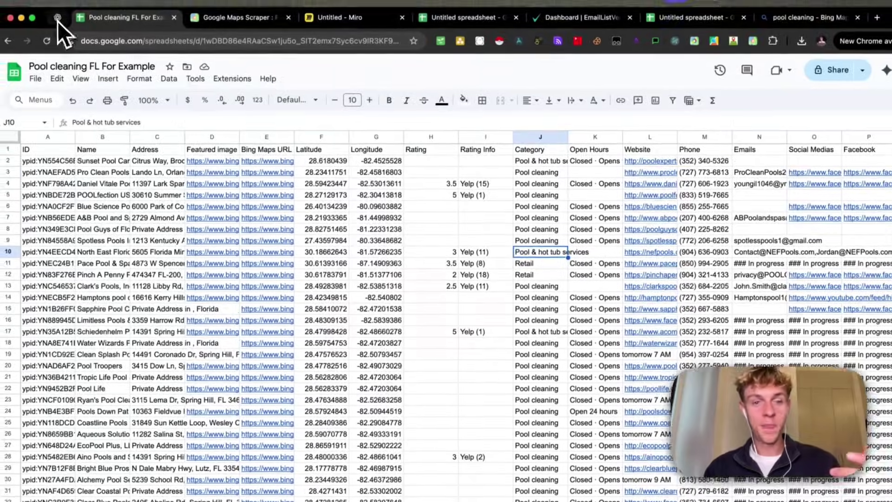
{"action": "left_click", "coordinate": [50, 9]}
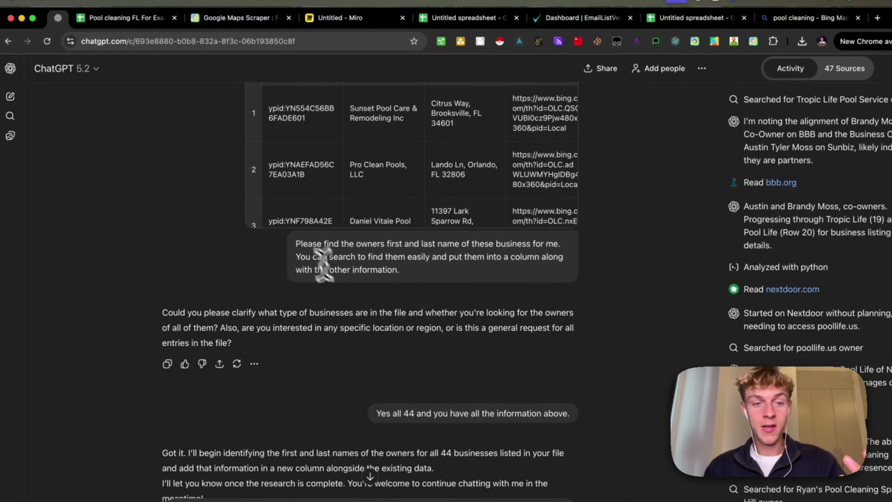
{"action": "left_click_drag", "start_coordinate": [301, 244], "coordinate": [434, 247]}
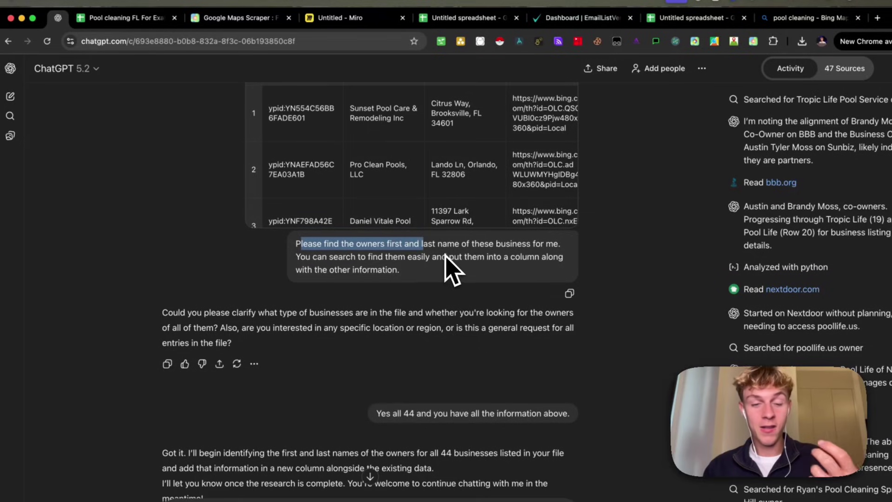
{"action": "scroll", "coordinate": [454, 195], "scroll_direction": "down", "scroll_amount": 3}
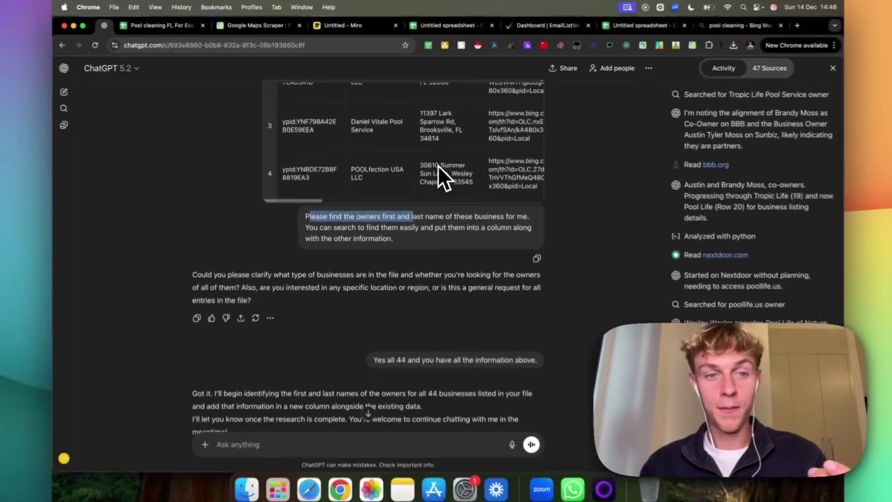
{"action": "scroll", "coordinate": [438, 165], "scroll_direction": "down", "scroll_amount": 10}
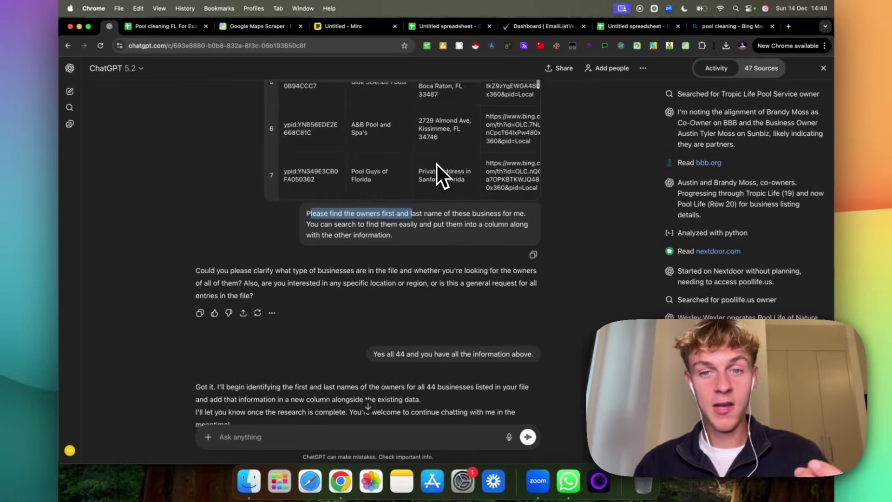
{"action": "scroll", "coordinate": [437, 163], "scroll_direction": "down", "scroll_amount": 5}
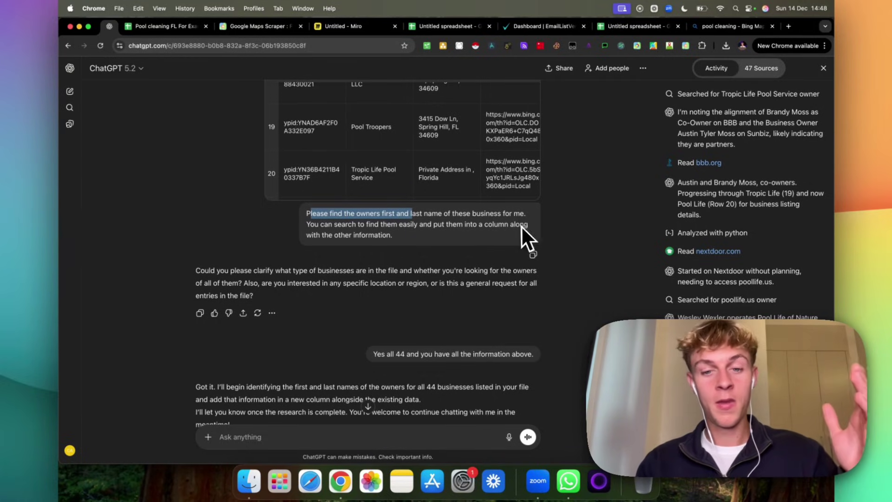
{"action": "scroll", "coordinate": [582, 316], "scroll_direction": "down", "scroll_amount": 10}
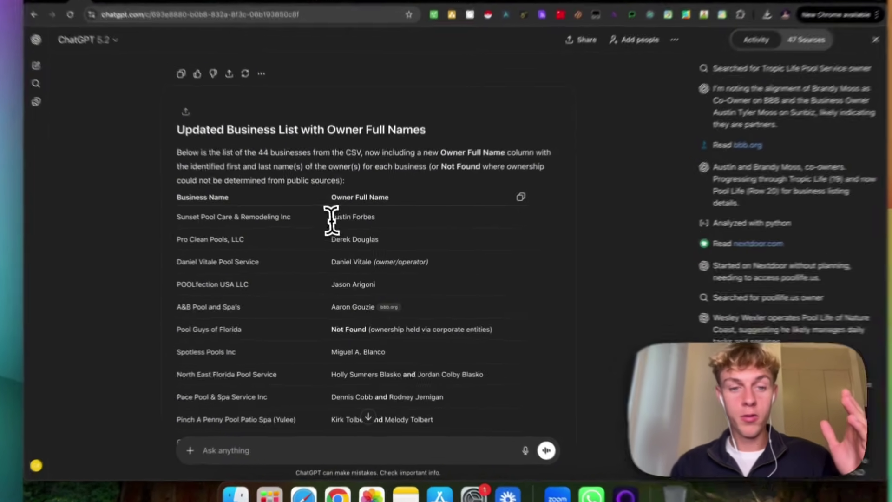
Select owner names in the reply's 'Updated Business List with Owner Full Names' table
{"action": "triple_click", "coordinate": [337, 231]}
{"action": "left_click_drag", "start_coordinate": [335, 252], "coordinate": [404, 225]}
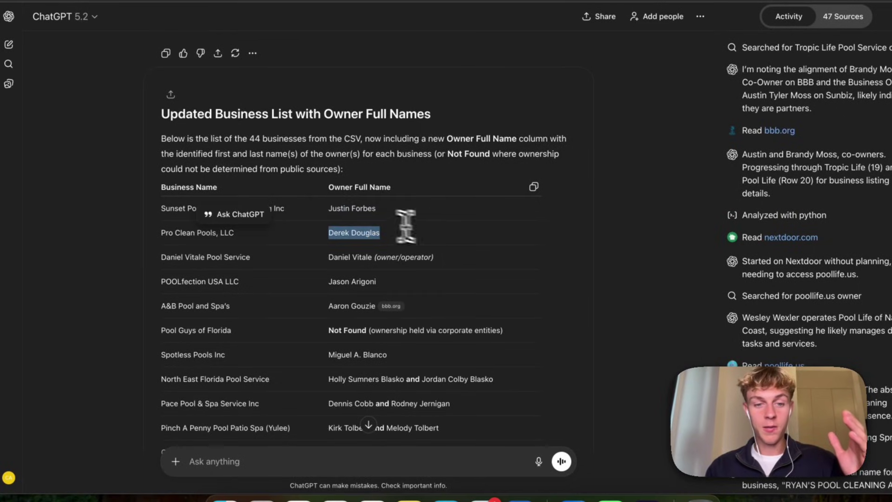
{"action": "triple_click", "coordinate": [355, 257]}
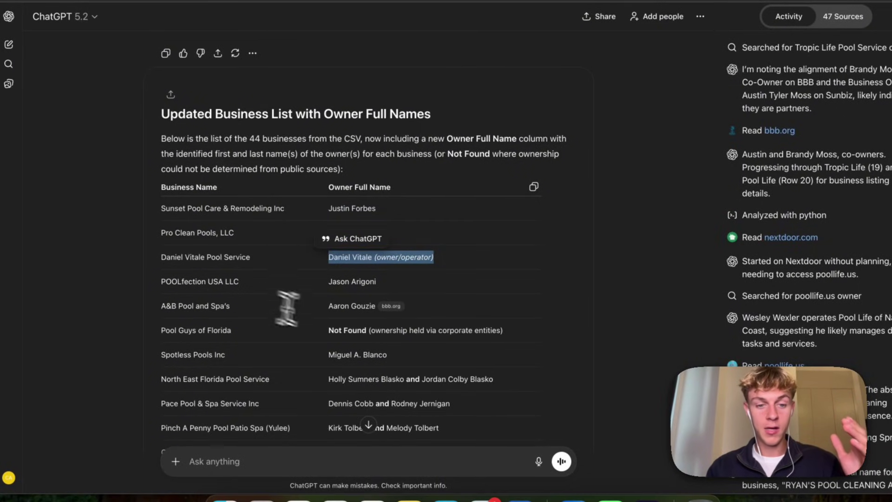
{"action": "left_click_drag", "start_coordinate": [328, 282], "coordinate": [378, 281]}
{"action": "scroll", "coordinate": [370, 348], "scroll_direction": "down", "scroll_amount": 2}
{"action": "scroll", "coordinate": [370, 348], "scroll_direction": "down", "scroll_amount": 7}
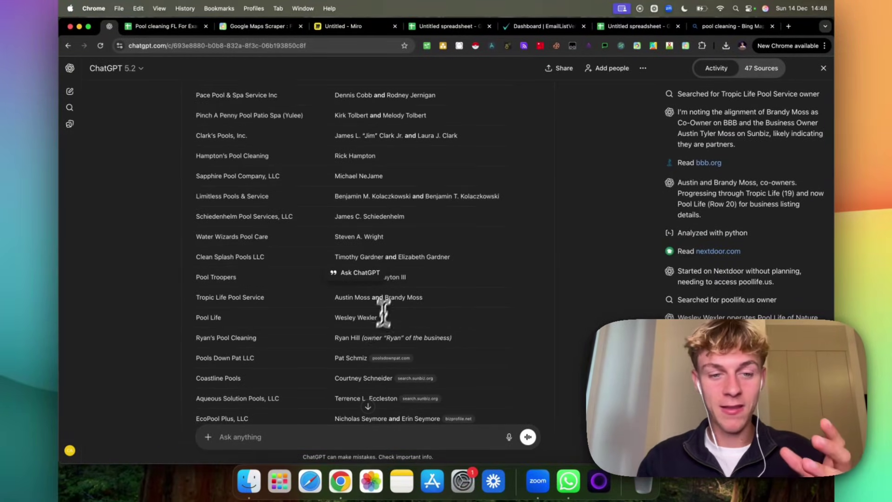
{"action": "scroll", "coordinate": [371, 342], "scroll_direction": "down", "scroll_amount": 4}
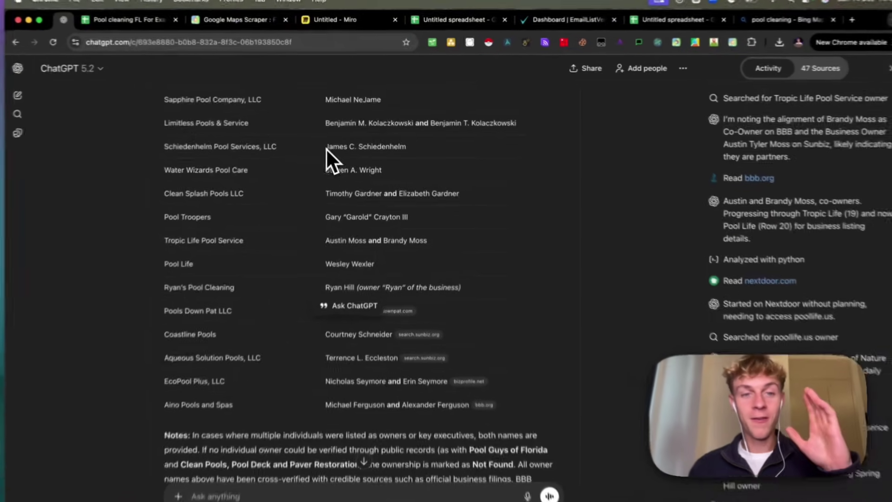
{"action": "left_click_drag", "start_coordinate": [334, 137], "coordinate": [351, 137]}
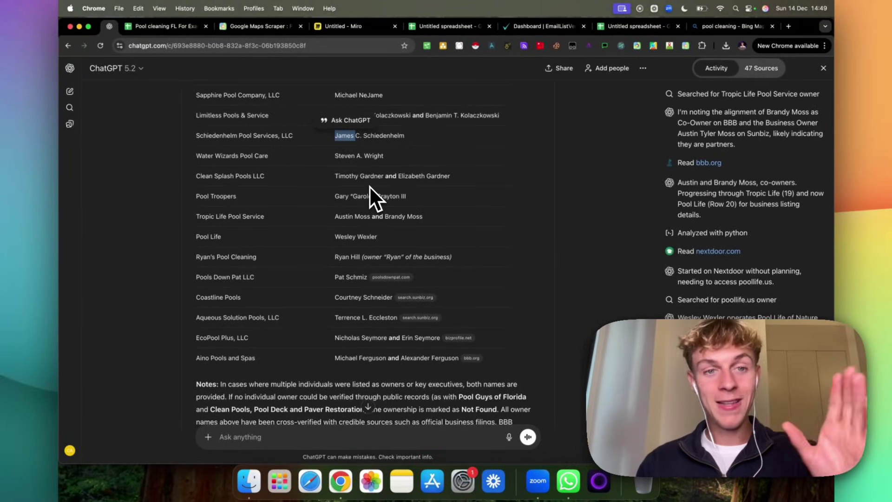
Scroll ChatGPT's reply, highlighting the info@ example and domain format, down to the owner-email CSV link
{"action": "scroll", "coordinate": [369, 186], "scroll_direction": "down", "scroll_amount": 10}
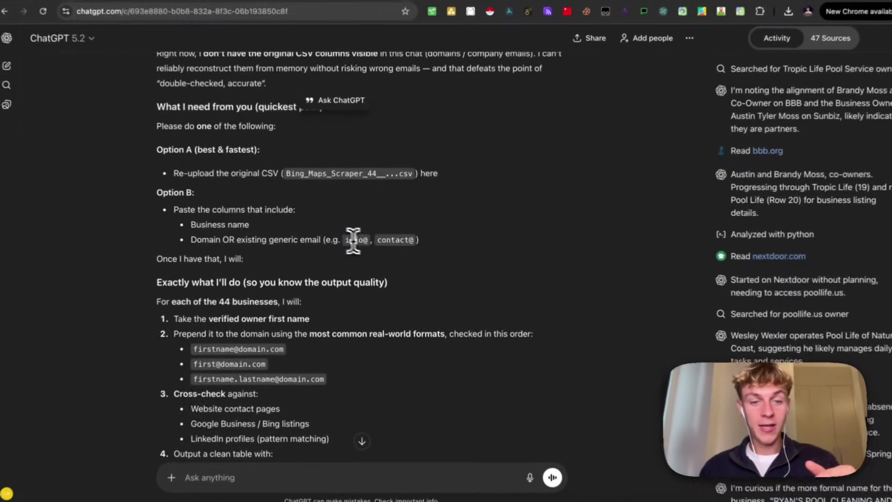
{"action": "left_click_drag", "start_coordinate": [355, 239], "coordinate": [372, 238]}
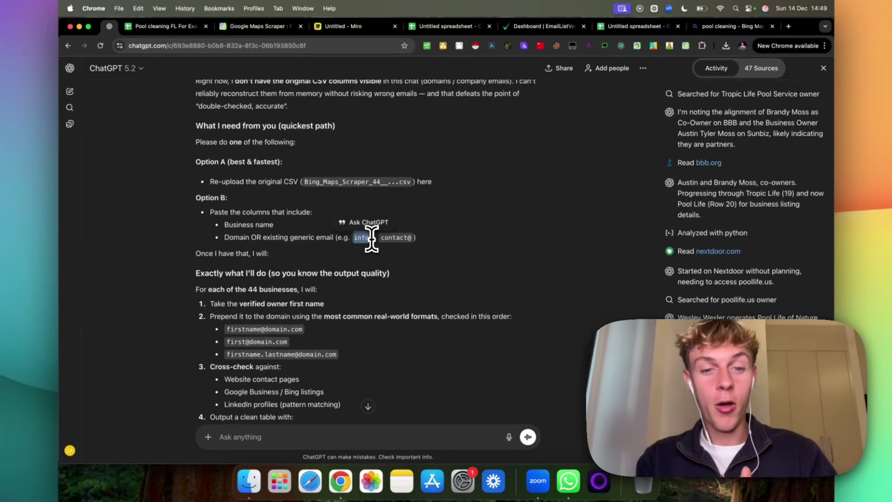
{"action": "scroll", "coordinate": [334, 260], "scroll_direction": "down", "scroll_amount": 1}
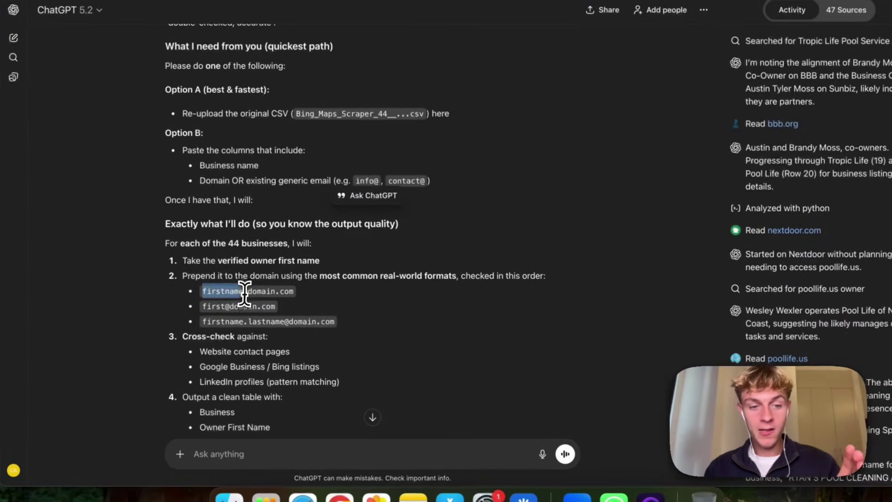
{"action": "left_click_drag", "start_coordinate": [255, 299], "coordinate": [302, 302]}
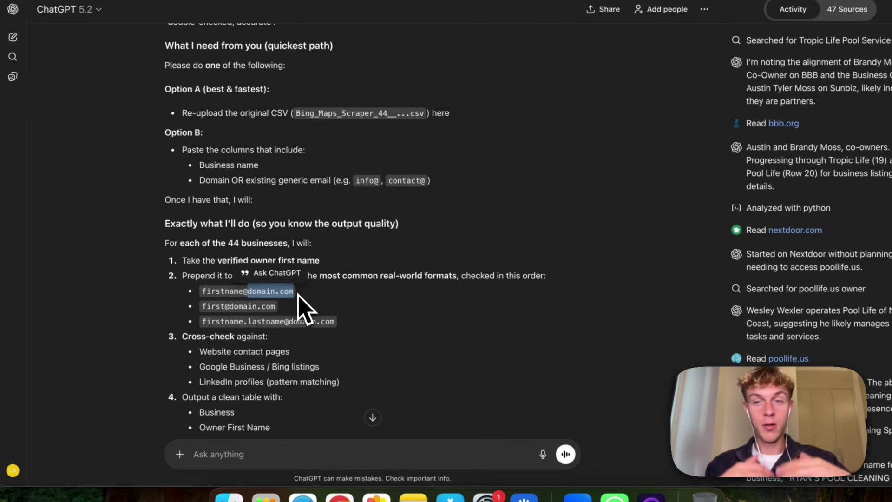
{"action": "scroll", "coordinate": [302, 309], "scroll_direction": "down", "scroll_amount": 10}
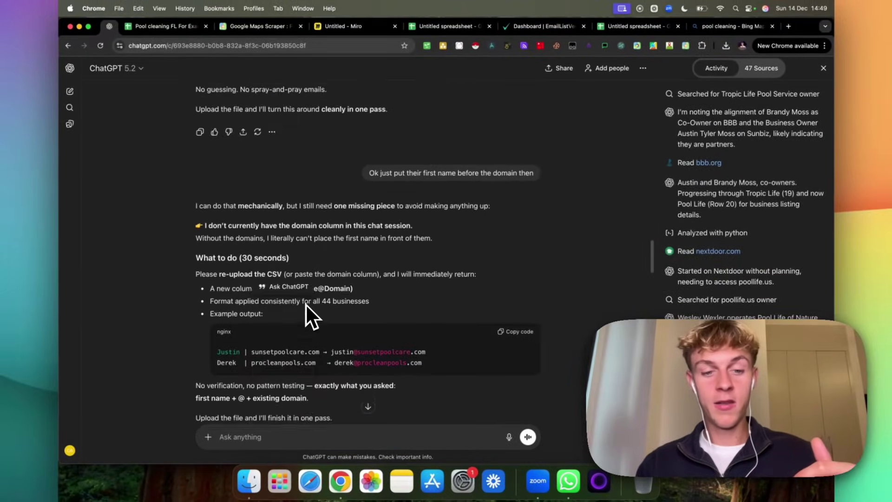
{"action": "scroll", "coordinate": [305, 303], "scroll_direction": "down", "scroll_amount": 5}
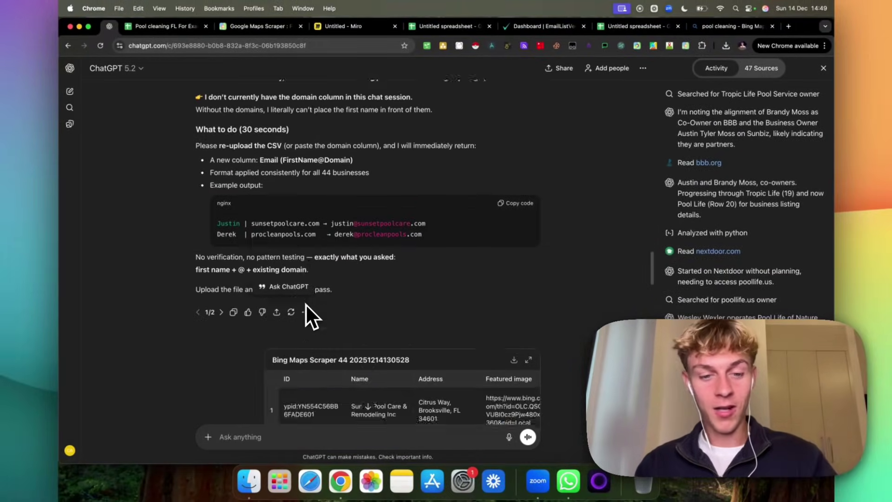
{"action": "scroll", "coordinate": [305, 303], "scroll_direction": "down", "scroll_amount": 20}
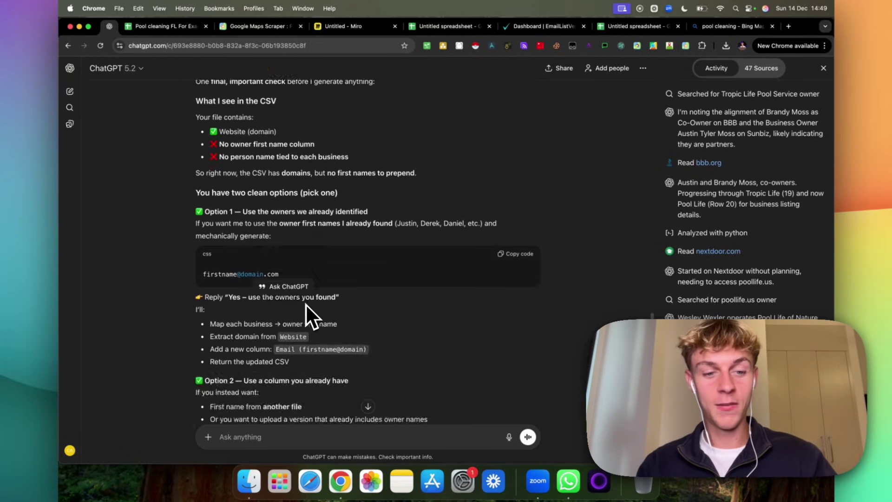
{"action": "scroll", "coordinate": [305, 303], "scroll_direction": "down", "scroll_amount": 15}
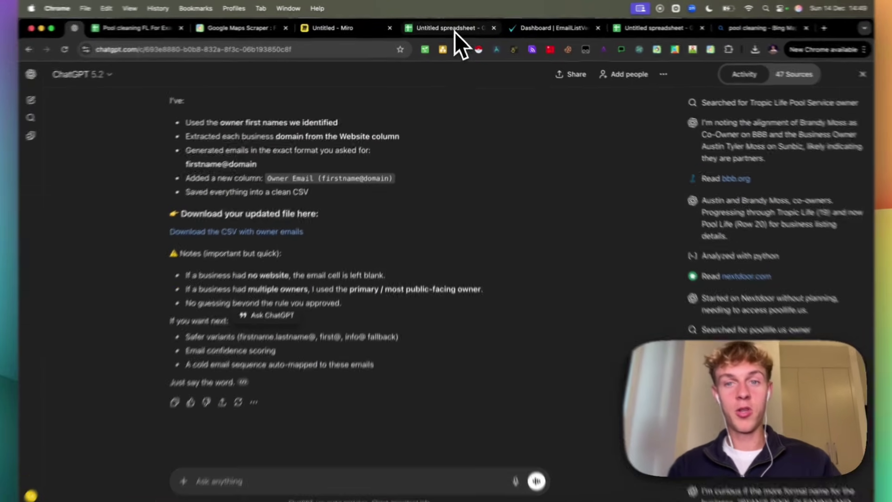
Select the guessed emails in A1:A16, glance at MapsScraper, then return to that spreadsheet
{"action": "left_click", "coordinate": [454, 28]}
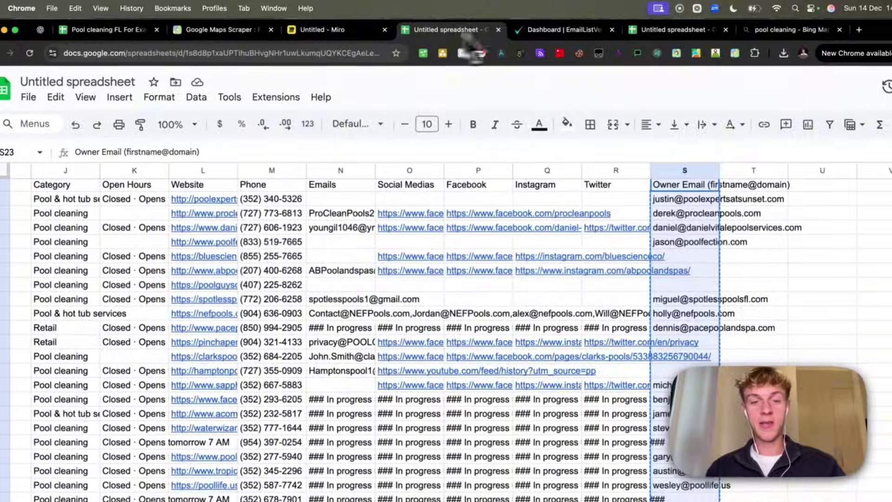
{"action": "left_click", "coordinate": [665, 28]}
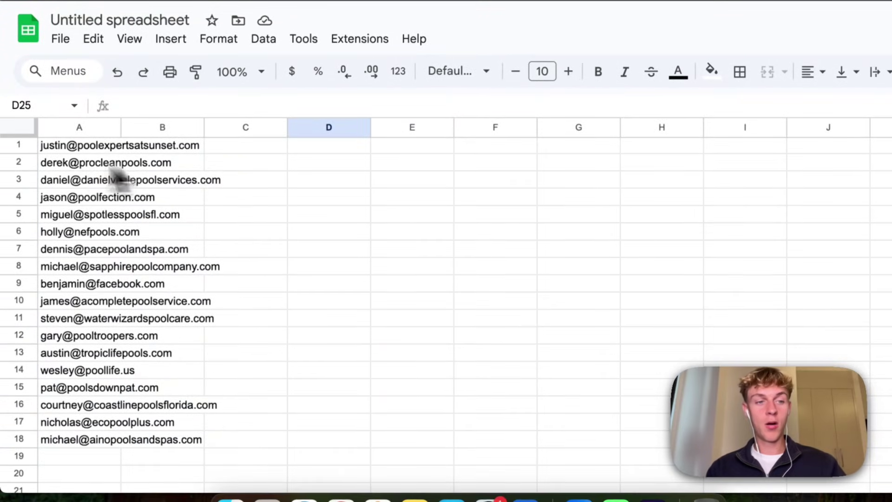
{"action": "left_click", "coordinate": [28, 230]}
{"action": "left_click_drag", "start_coordinate": [60, 147], "coordinate": [79, 412]}
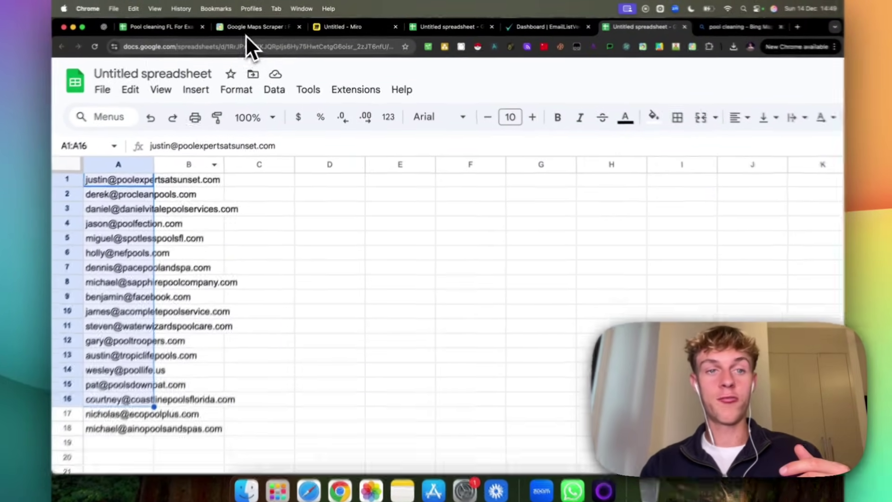
{"action": "left_click", "coordinate": [248, 28]}
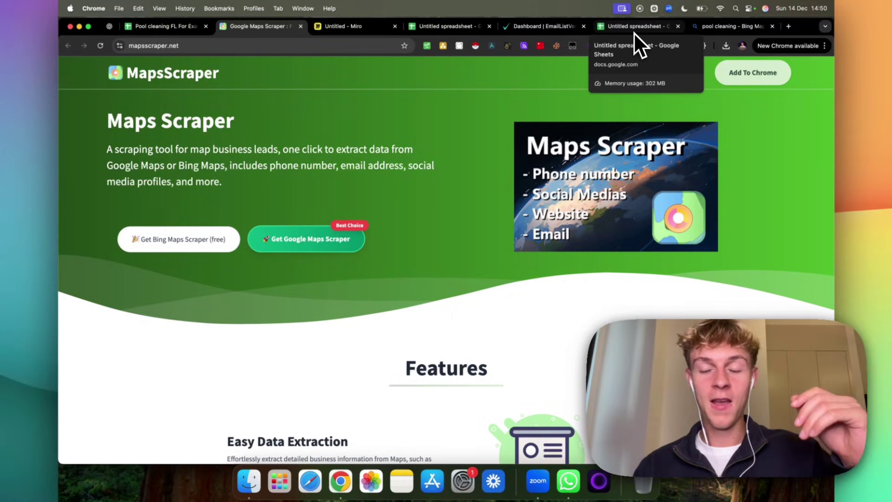
{"action": "left_click", "coordinate": [635, 32]}
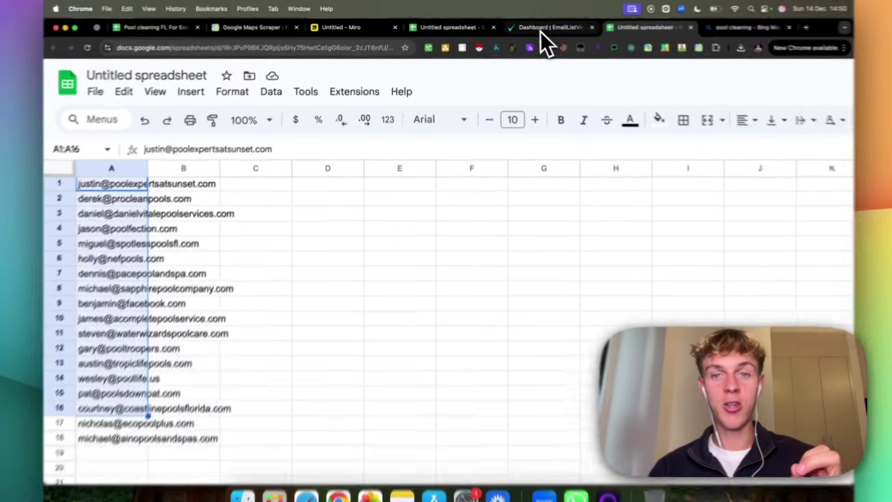
{"action": "left_click", "coordinate": [540, 27]}
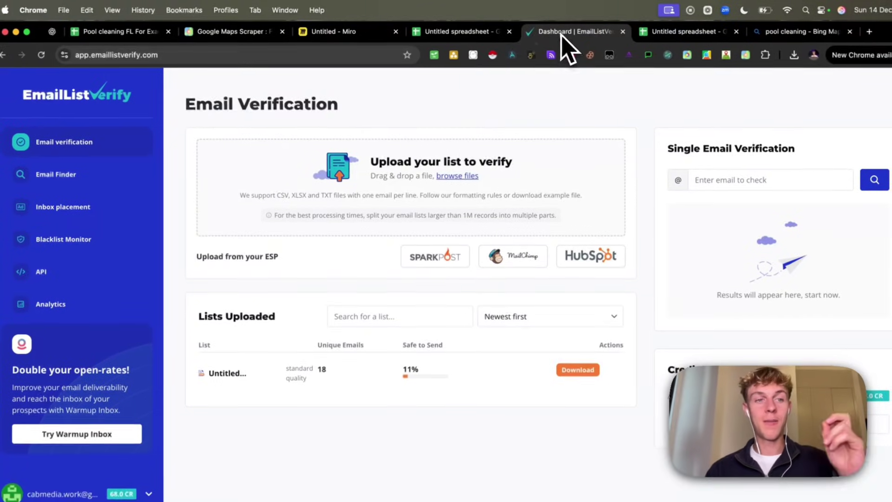
{"action": "left_click", "coordinate": [146, 56]}
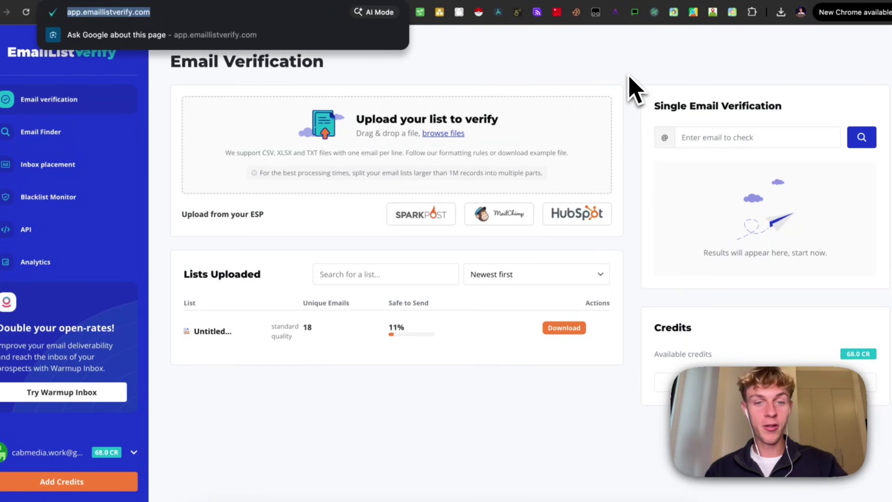
{"action": "left_click", "coordinate": [388, 328]}
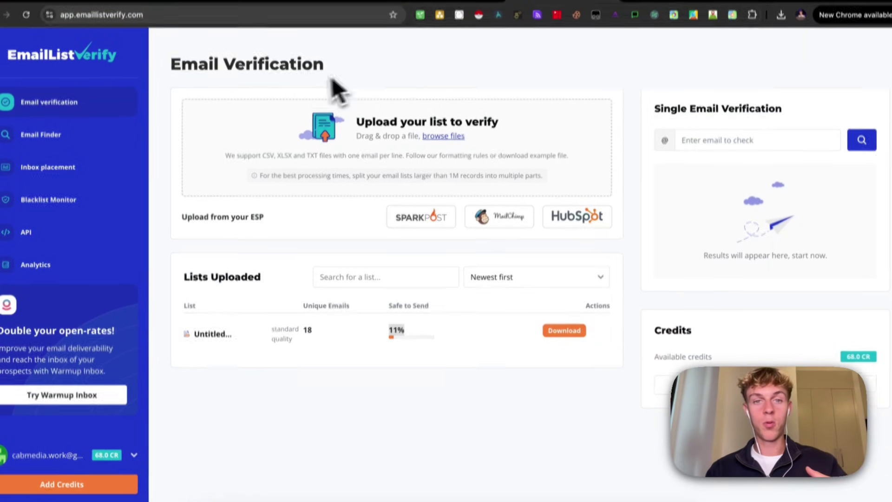
{"action": "left_click", "coordinate": [673, 32]}
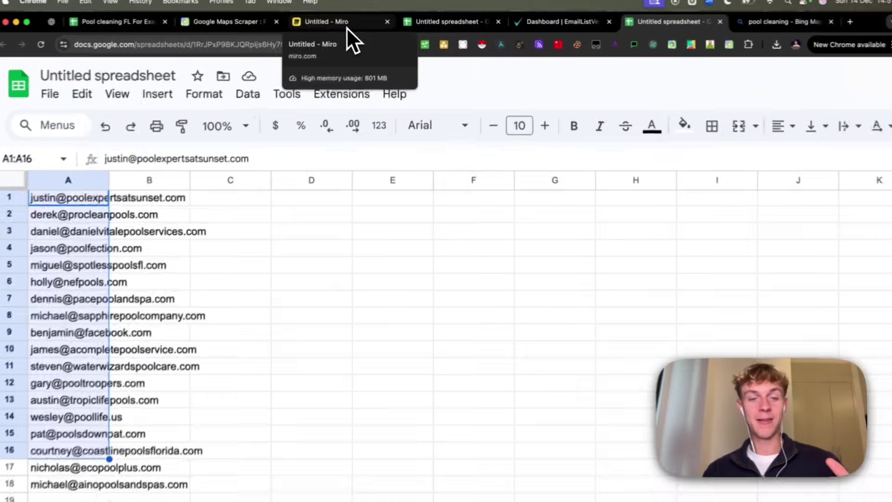
On the Miro board, select the Better Contact logo, Paid label, and free-credits caption with Clay logo
{"action": "left_click", "coordinate": [345, 26]}
{"action": "scroll", "coordinate": [337, 312], "scroll_direction": "down", "scroll_amount": 8}
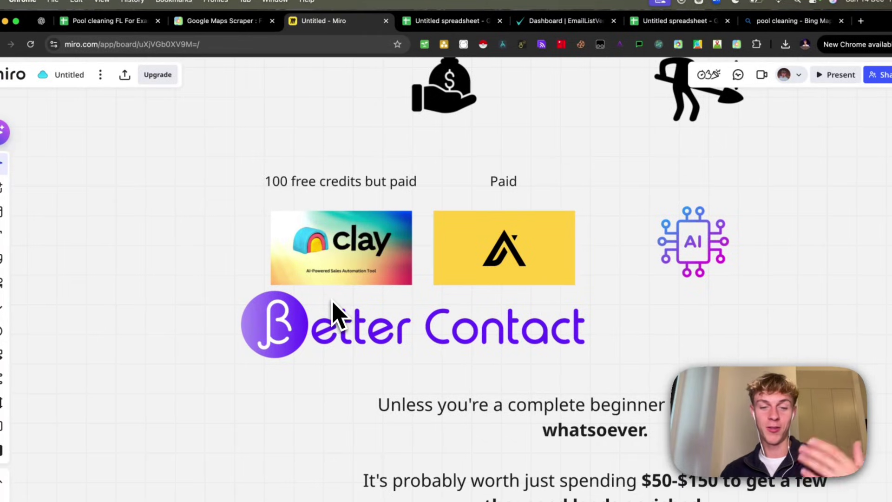
{"action": "left_click", "coordinate": [279, 320]}
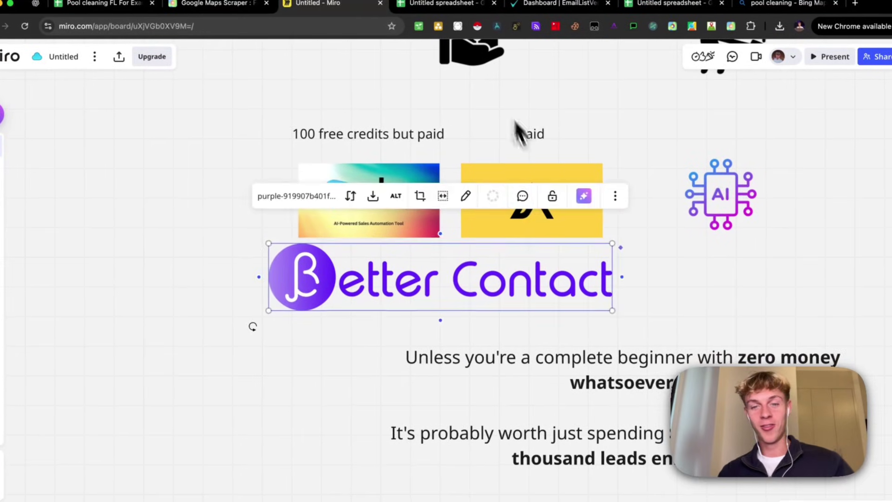
{"action": "left_click", "coordinate": [525, 152]}
{"action": "left_click_drag", "start_coordinate": [336, 127], "coordinate": [378, 235]}
{"action": "scroll", "coordinate": [325, 214], "scroll_direction": "up", "scroll_amount": 2}
{"action": "scroll", "coordinate": [326, 213], "scroll_direction": "right", "scroll_amount": 3}
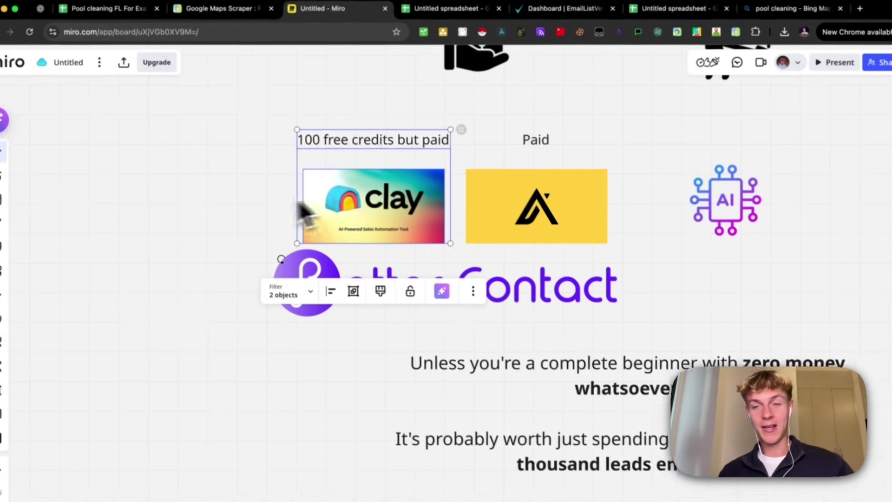
{"action": "left_click", "coordinate": [225, 164]}
{"action": "left_click_drag", "start_coordinate": [232, 165], "coordinate": [404, 254]}
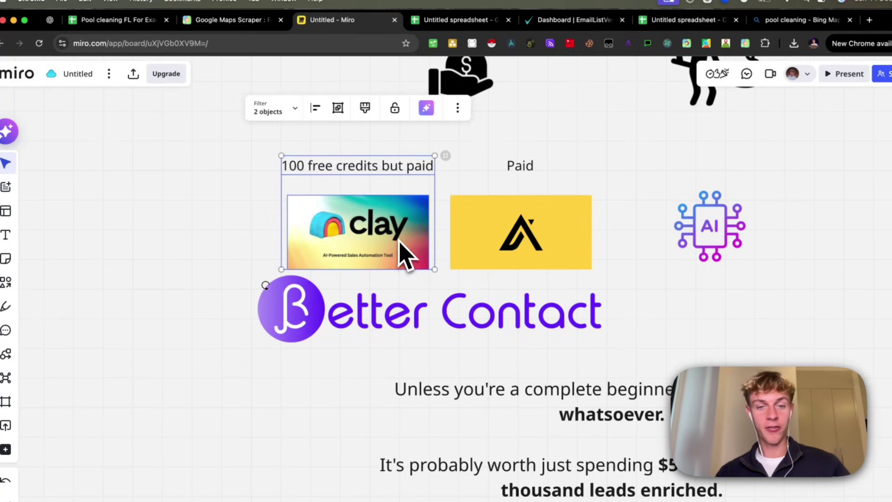
Select the Free Scraping For Local Businesses heading with its three logos, then return to the Owner Email spreadsheet
{"action": "scroll", "coordinate": [403, 254], "scroll_direction": "right", "scroll_amount": 4}
{"action": "scroll", "coordinate": [402, 251], "scroll_direction": "up", "scroll_amount": 5}
{"action": "scroll", "coordinate": [403, 254], "scroll_direction": "up", "scroll_amount": 8}
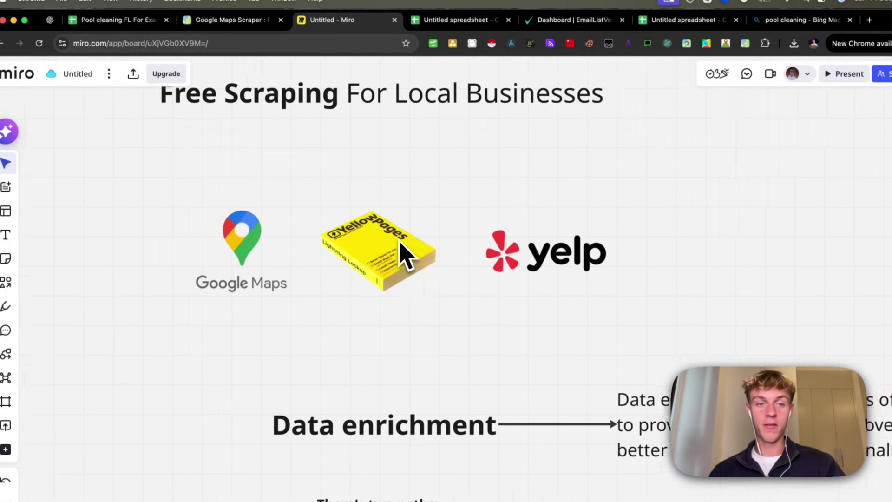
{"action": "left_click_drag", "start_coordinate": [141, 112], "coordinate": [793, 320]}
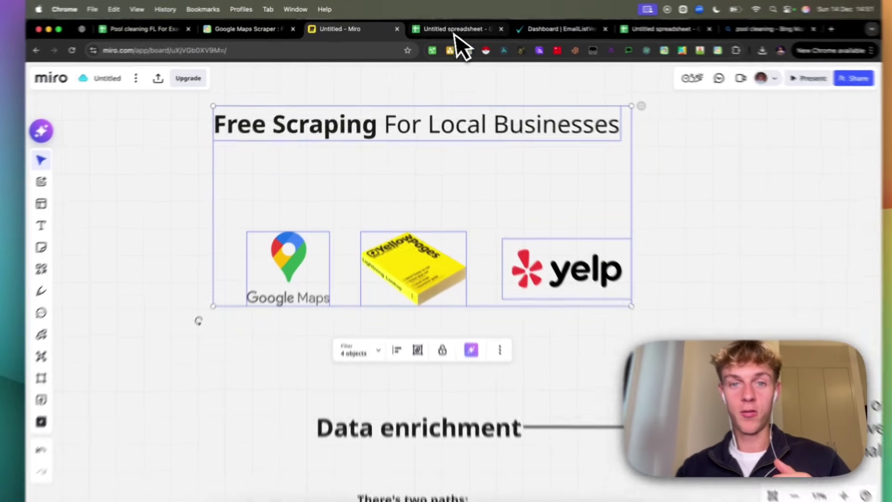
{"action": "left_click", "coordinate": [453, 28]}
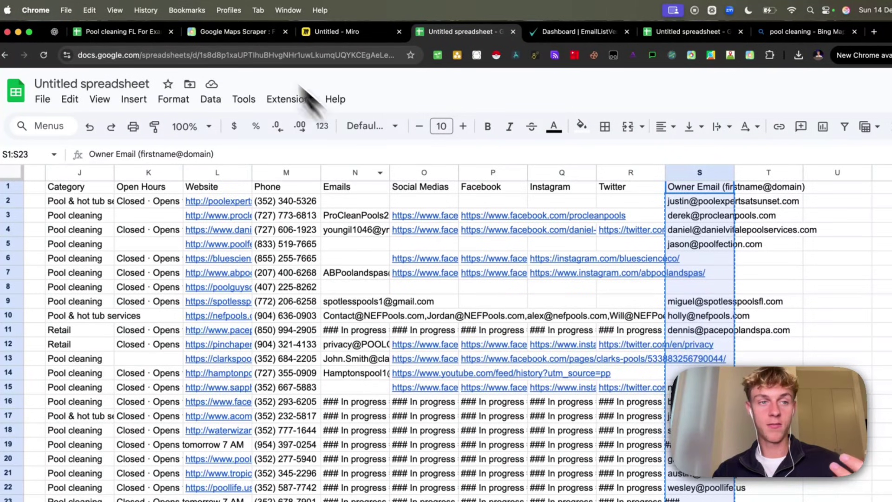
Switch to the 'Pool cleaning FL For Example' tab listing lead names, addresses, ratings and categories
{"action": "left_click", "coordinate": [118, 33]}
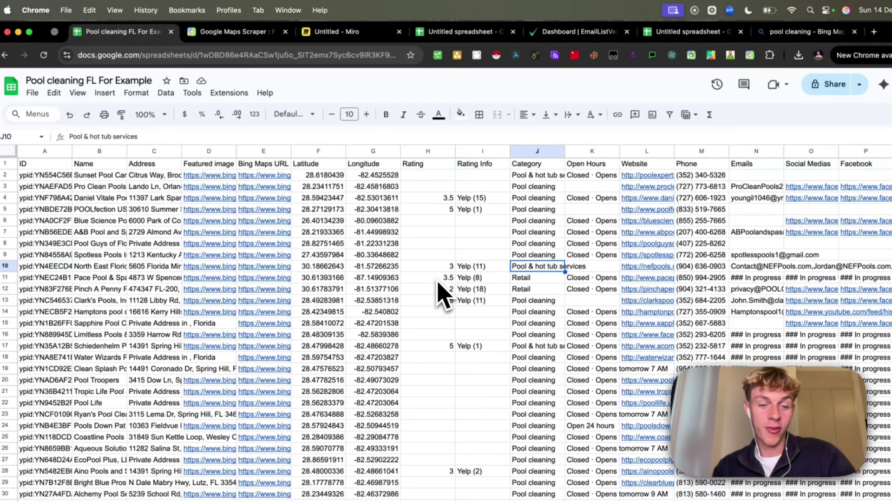